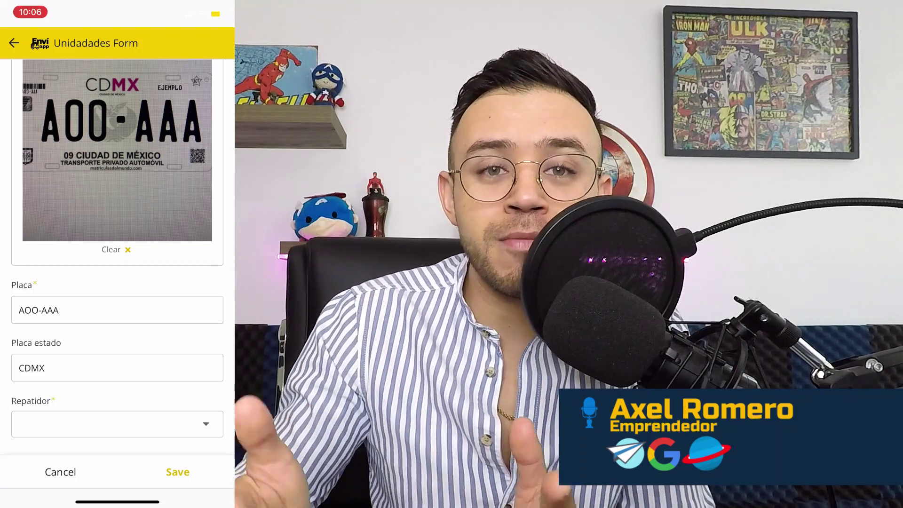
Step: Select the recognised plate number AOO-AAA and plate state CDMX to inspect the OCR text
{"action": "double_click", "coordinate": [38, 310]}
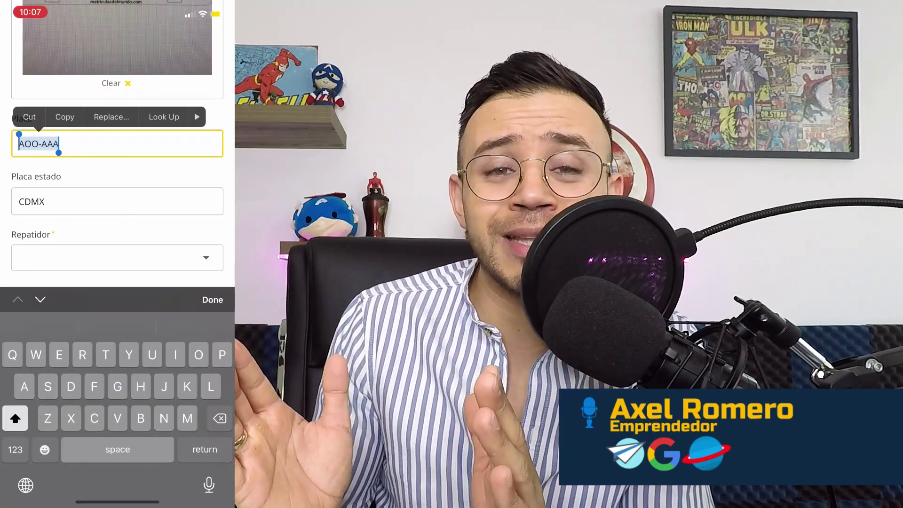
{"action": "double_click", "coordinate": [31, 202]}
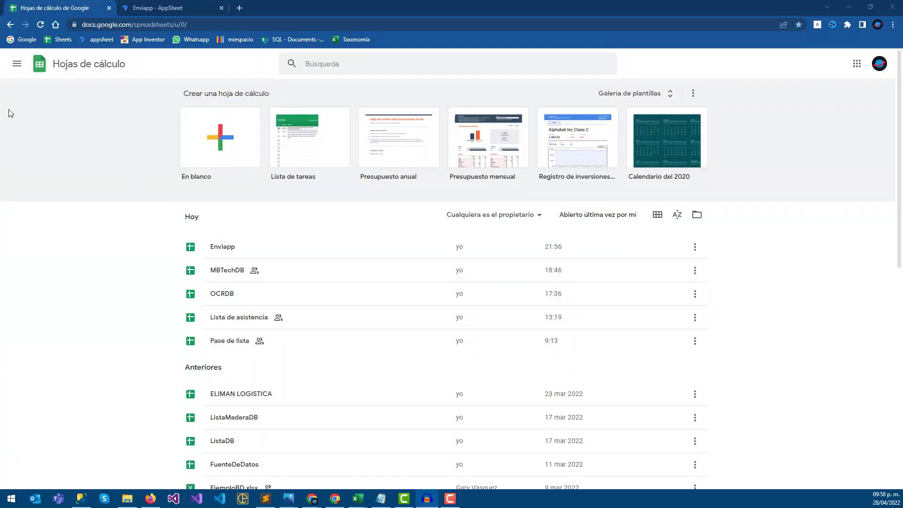
Step: Open the Enviapp spreadsheet and show its Unidades sheet, after a brief look at Usuarios
{"action": "left_click", "coordinate": [216, 252]}
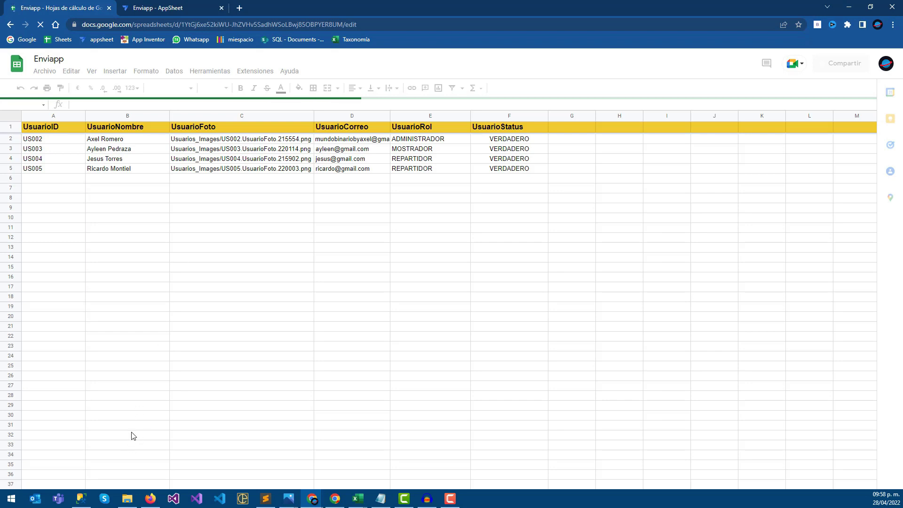
{"action": "left_click", "coordinate": [135, 479]}
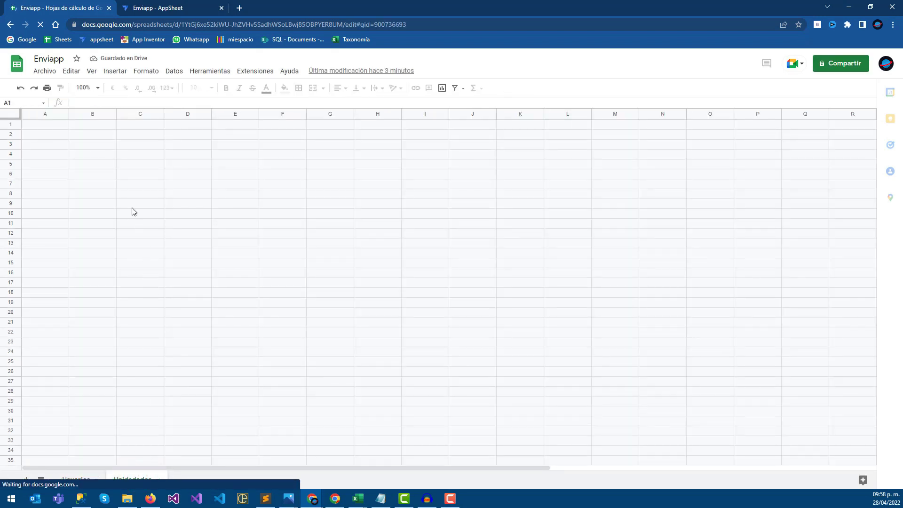
{"action": "left_click", "coordinate": [81, 477]}
{"action": "left_click", "coordinate": [132, 476]}
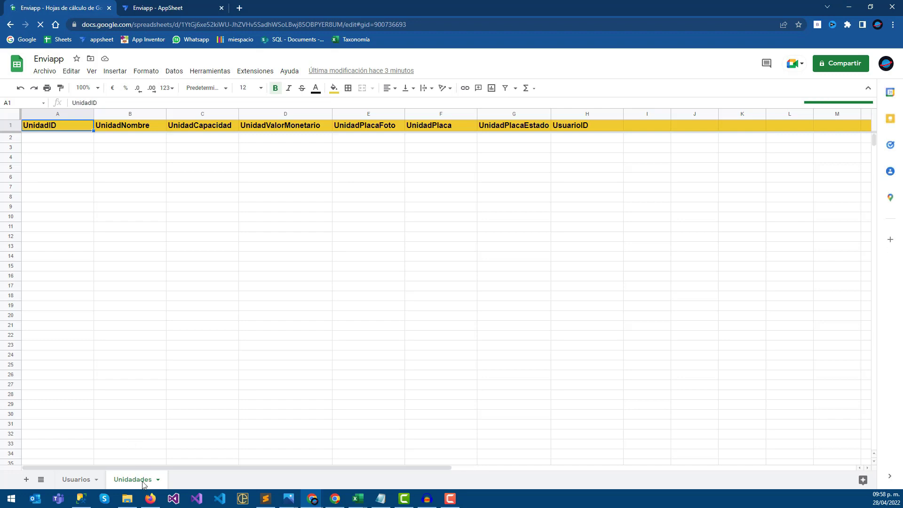
{"action": "left_click", "coordinate": [41, 115]}
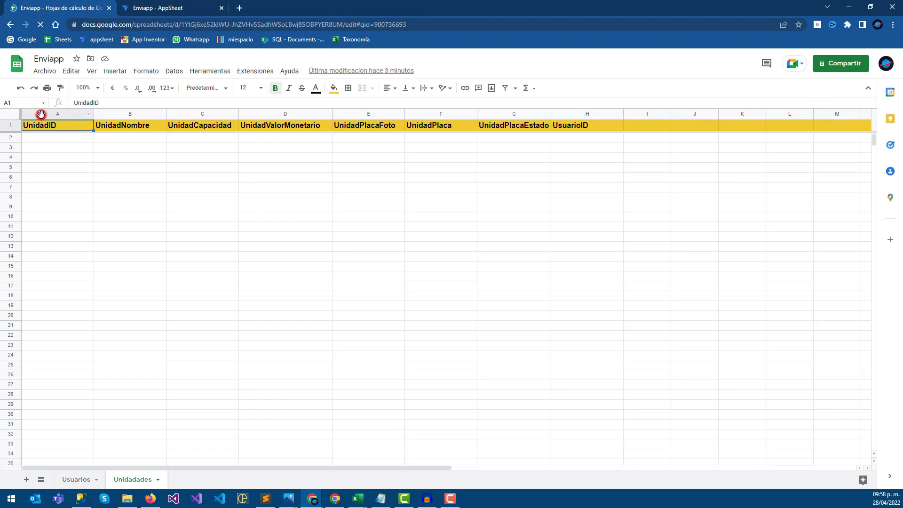
{"action": "left_click", "coordinate": [123, 114]}
{"action": "left_click", "coordinate": [202, 114]}
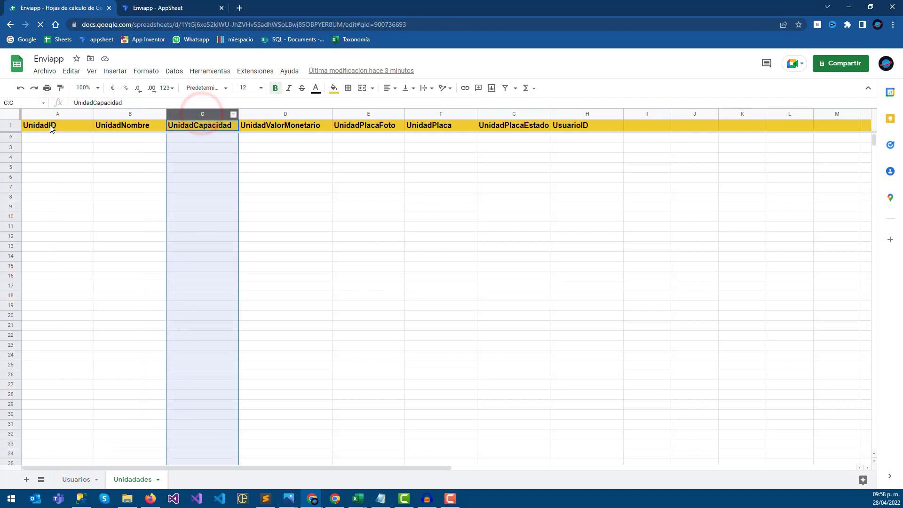
{"action": "left_click", "coordinate": [41, 127]}
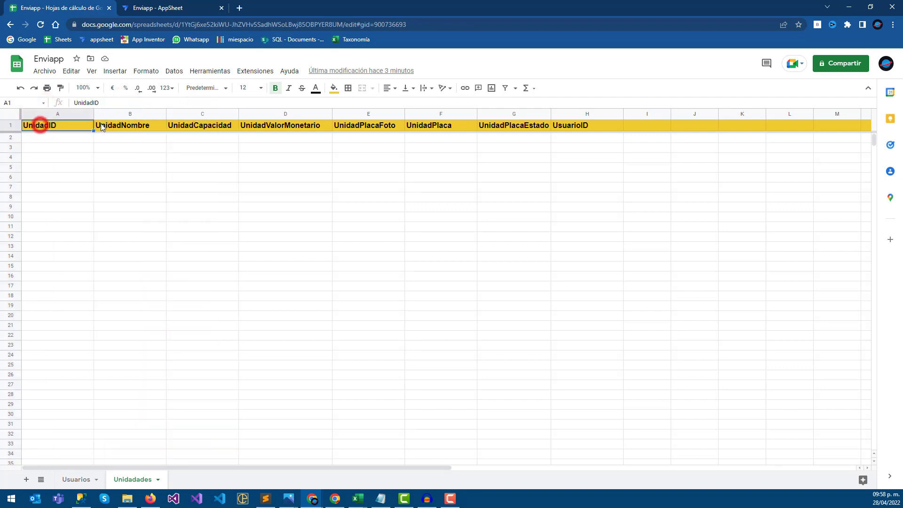
{"action": "left_click", "coordinate": [114, 127]}
{"action": "left_click", "coordinate": [196, 130]}
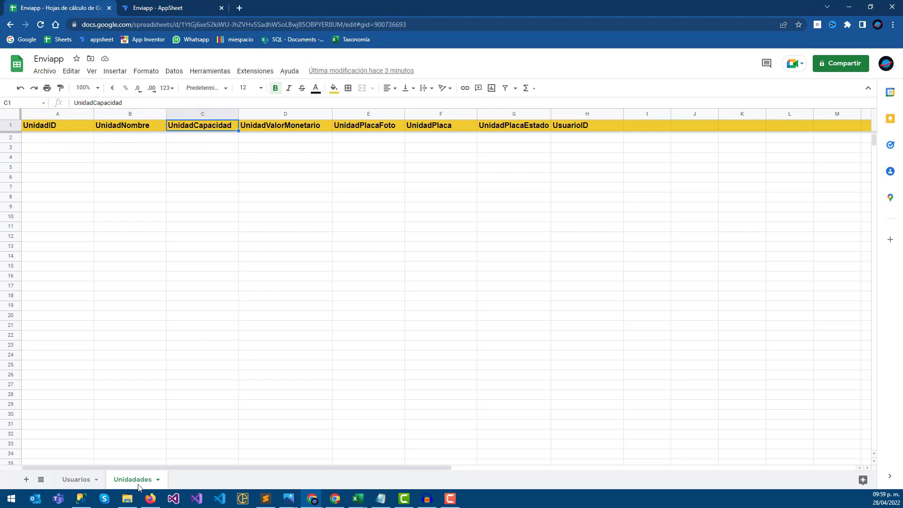
{"action": "left_click", "coordinate": [77, 480]}
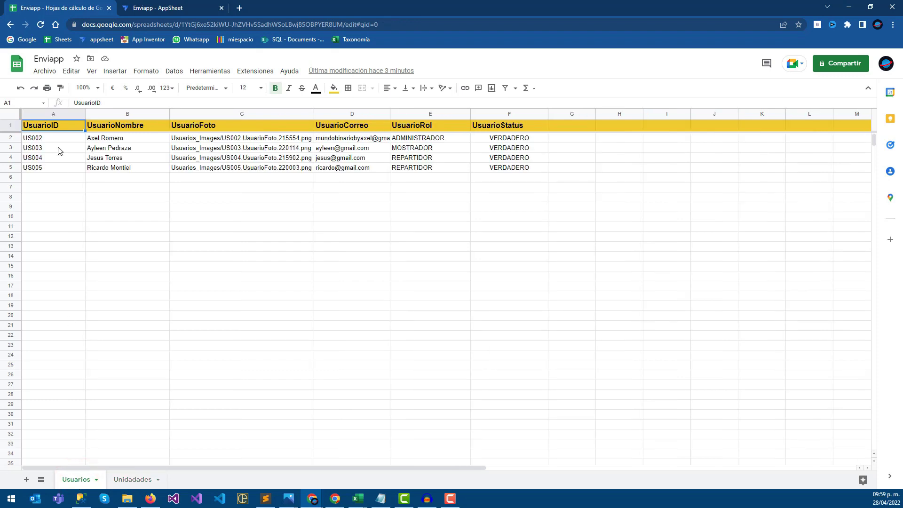
{"action": "left_click", "coordinate": [158, 126]}
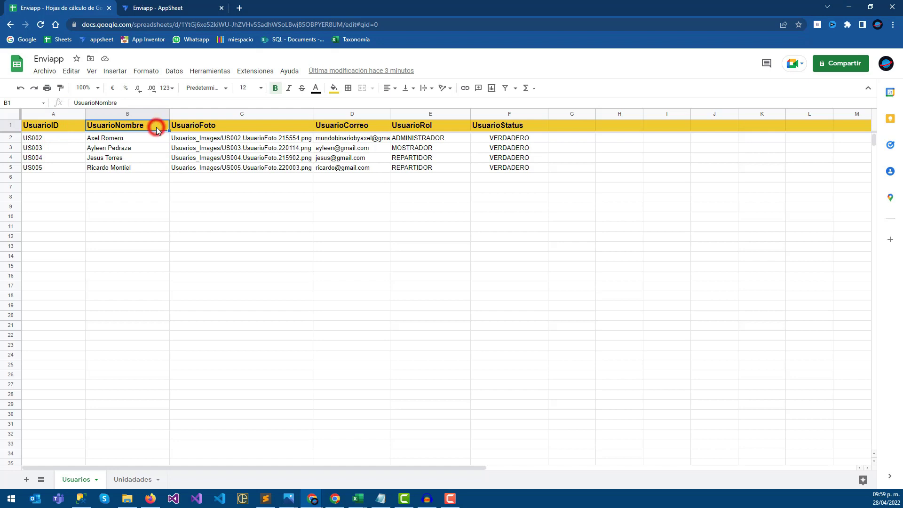
{"action": "left_click", "coordinate": [184, 126]}
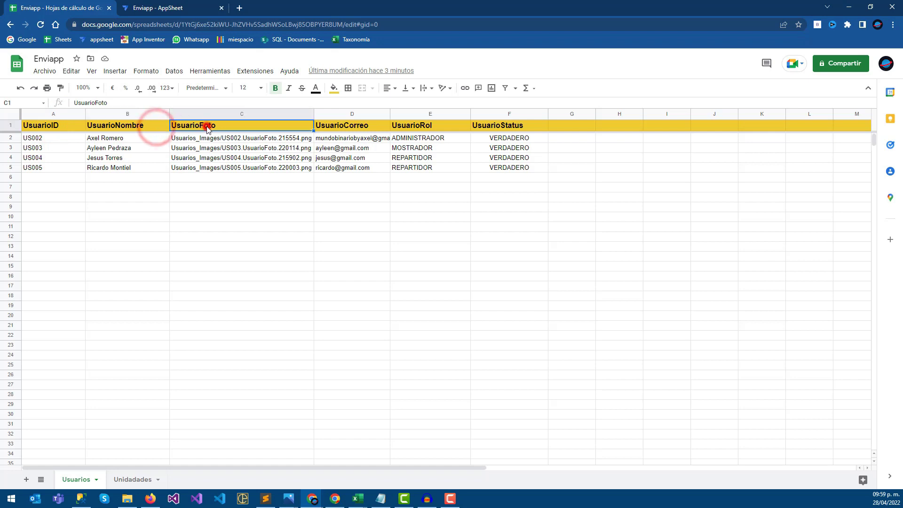
{"action": "left_click", "coordinate": [125, 480]}
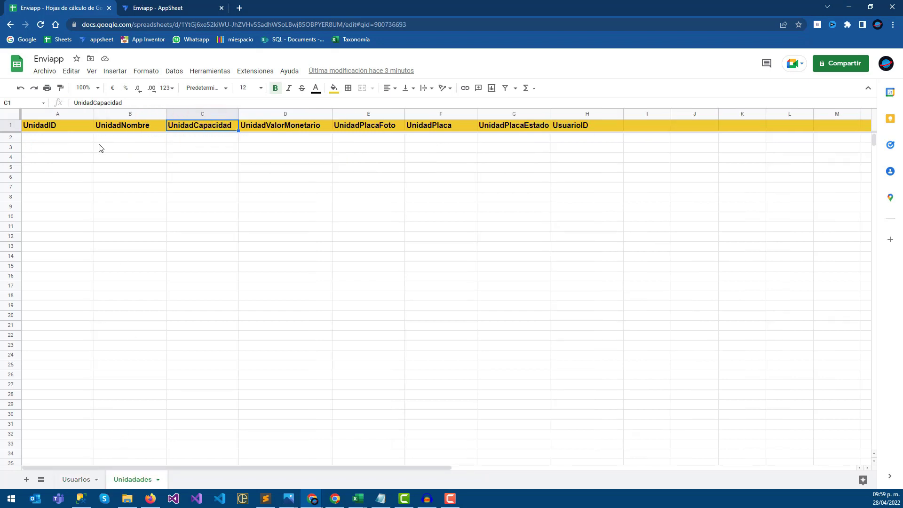
{"action": "left_click", "coordinate": [128, 126]}
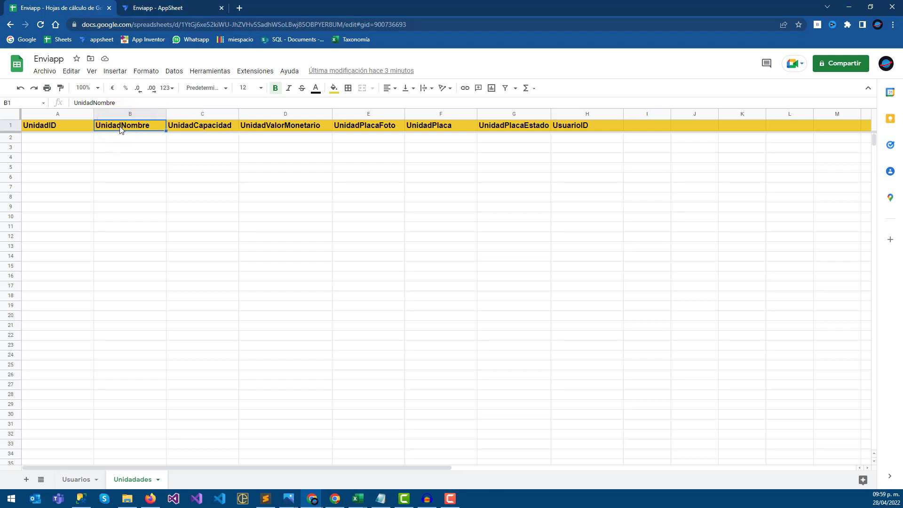
{"action": "double_click", "coordinate": [116, 128]}
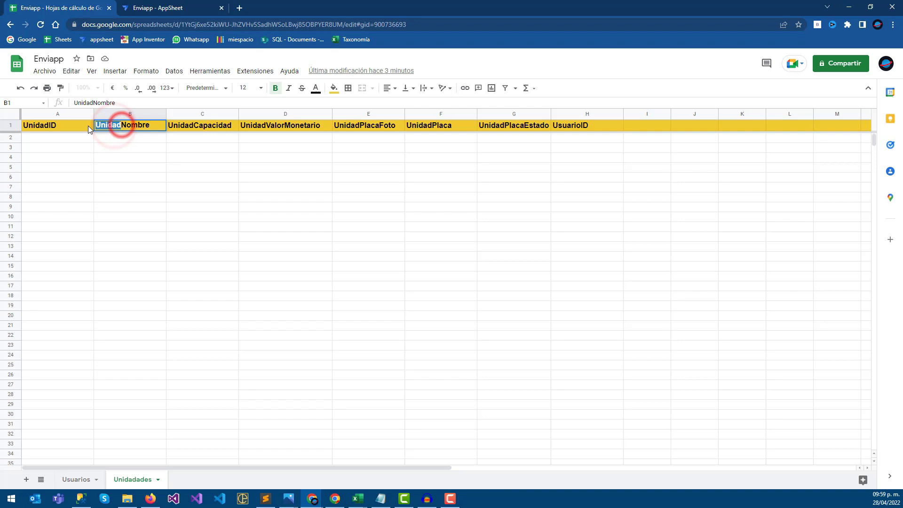
{"action": "left_click", "coordinate": [197, 168]}
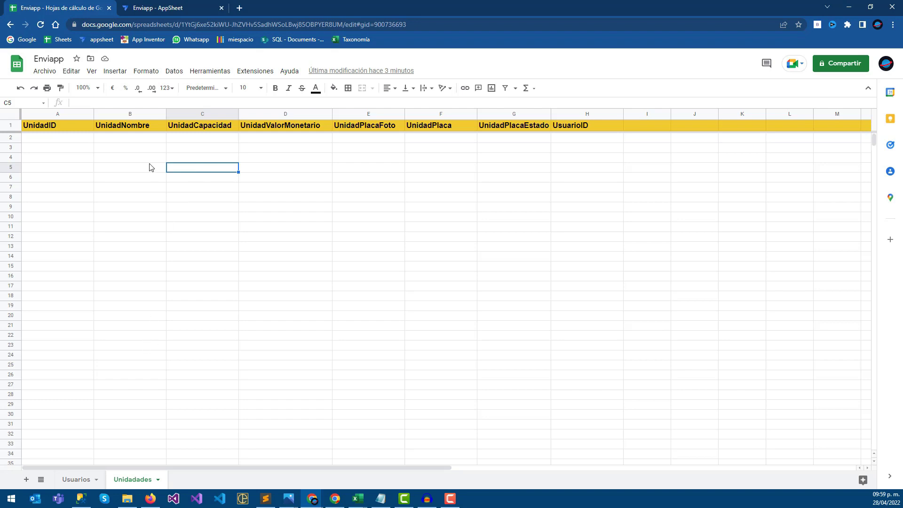
Step: Highlight each Unidades column in turn, from UnidadID through UsuarioID
{"action": "left_click", "coordinate": [74, 129]}
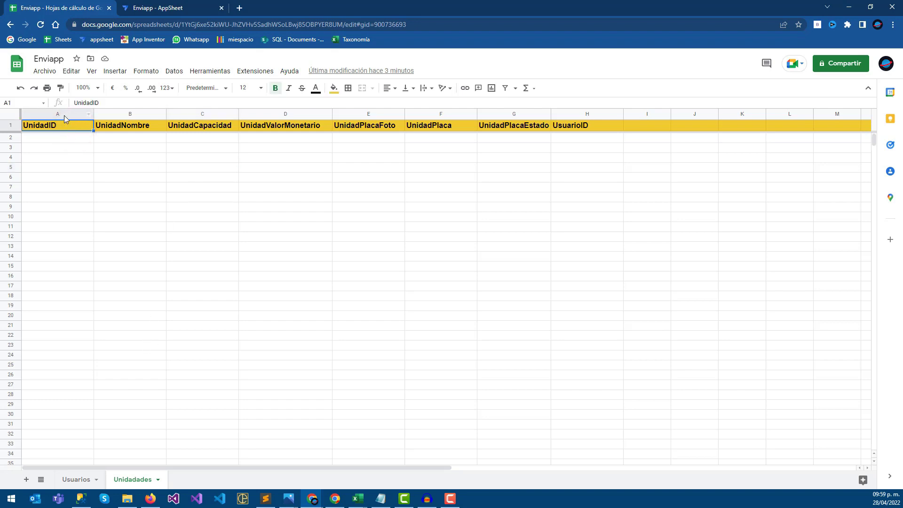
{"action": "left_click", "coordinate": [63, 114]}
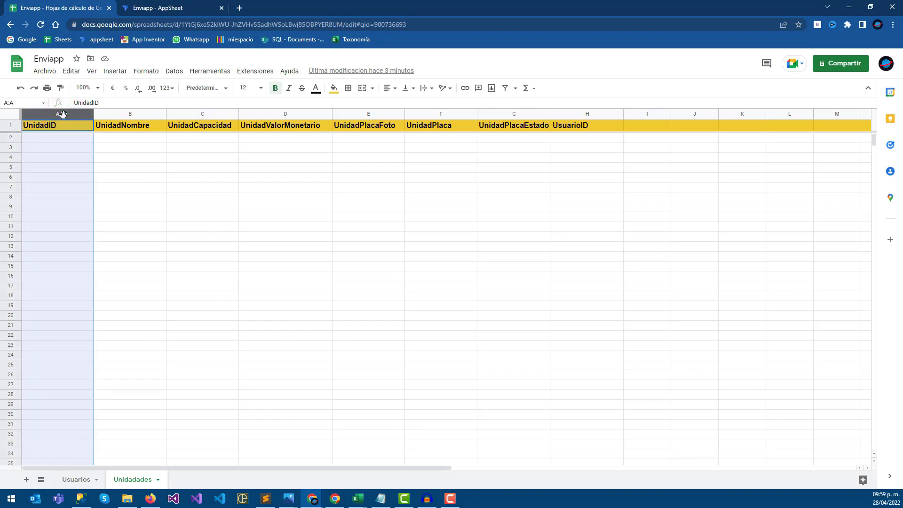
{"action": "left_click", "coordinate": [119, 115]}
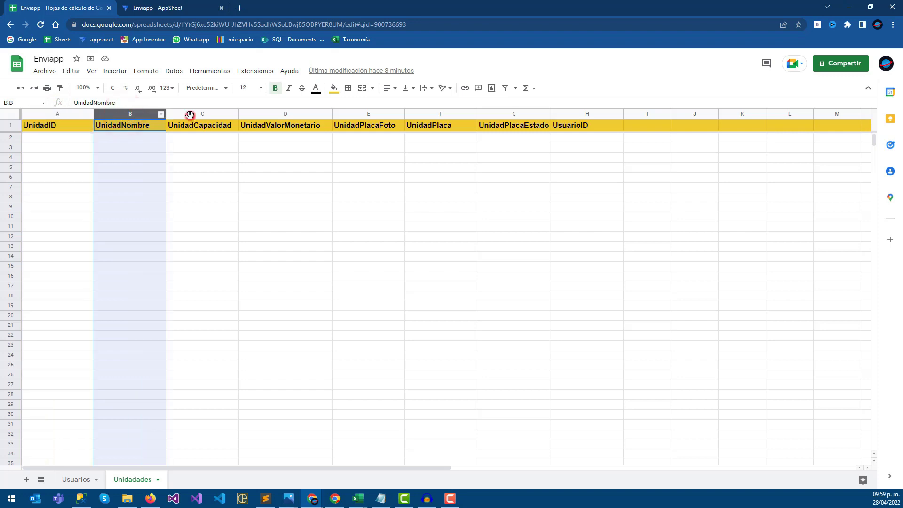
{"action": "left_click", "coordinate": [189, 114]}
{"action": "left_click", "coordinate": [276, 116]}
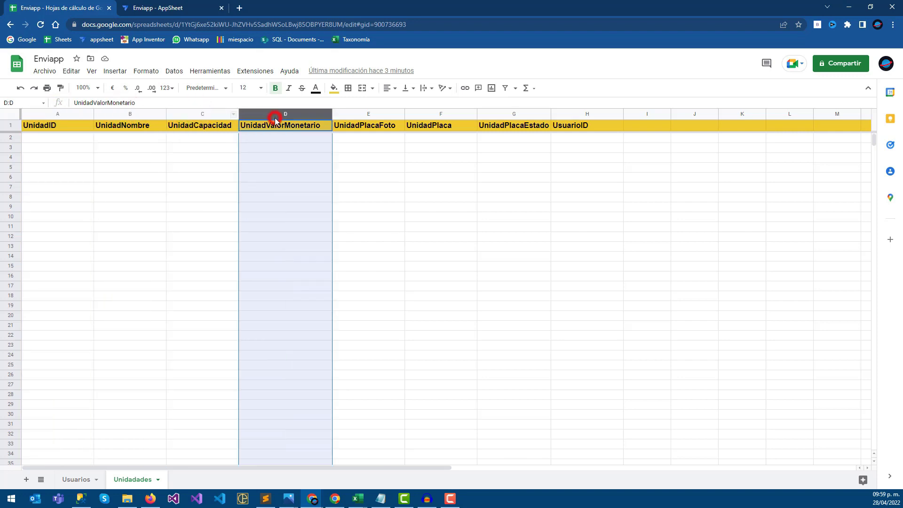
{"action": "left_click", "coordinate": [358, 114]}
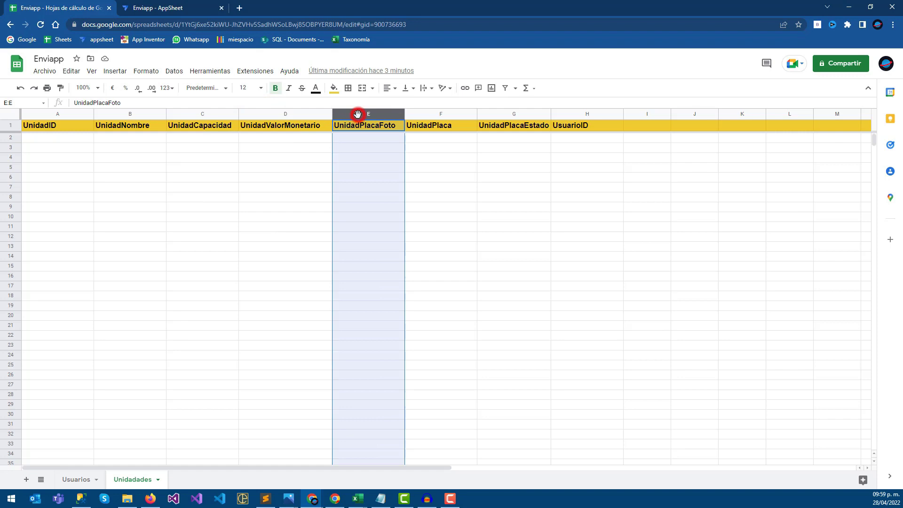
{"action": "left_click", "coordinate": [361, 138]}
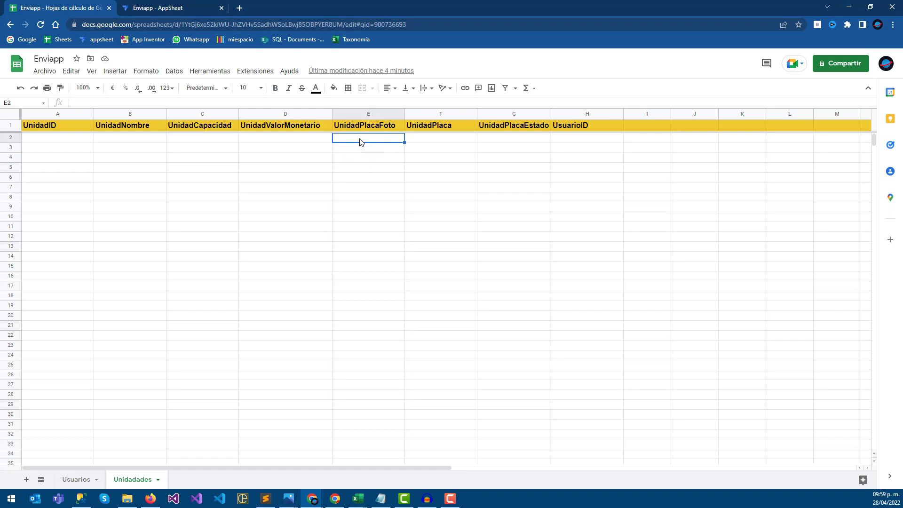
{"action": "left_click", "coordinate": [360, 116]}
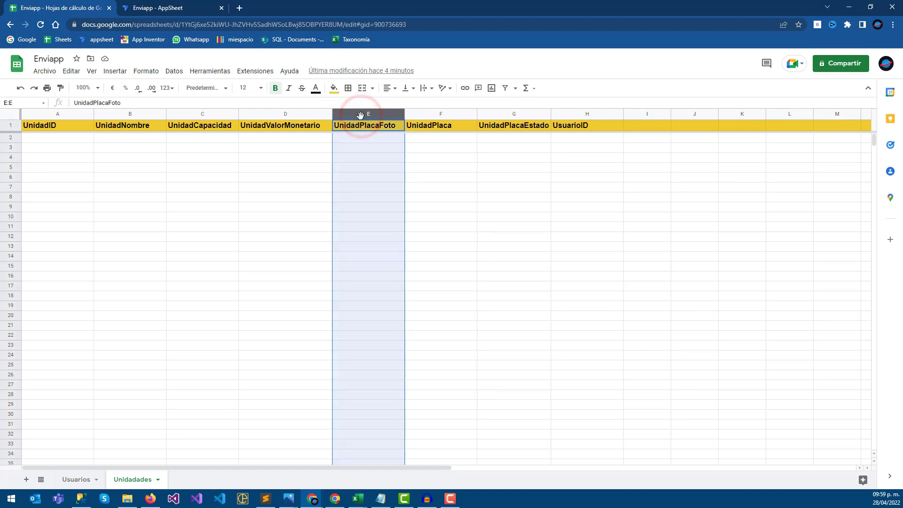
{"action": "left_click", "coordinate": [434, 116]}
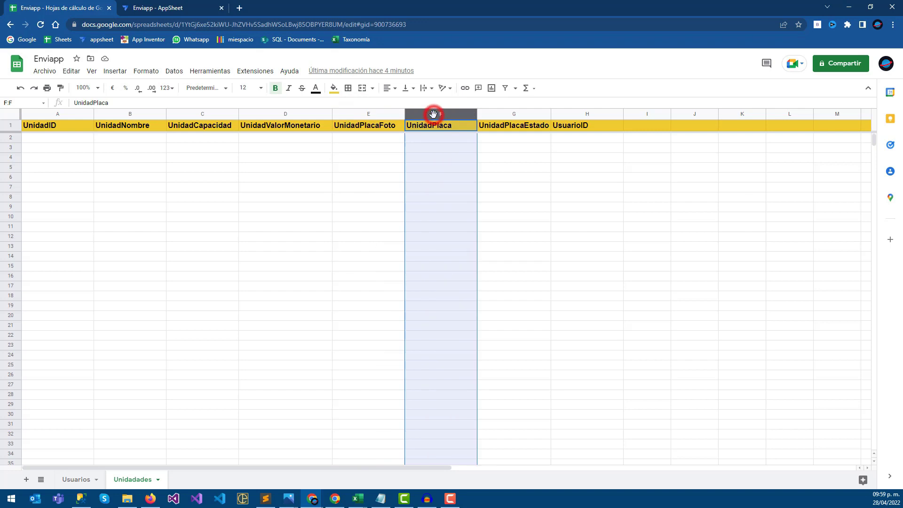
{"action": "left_click", "coordinate": [512, 115]}
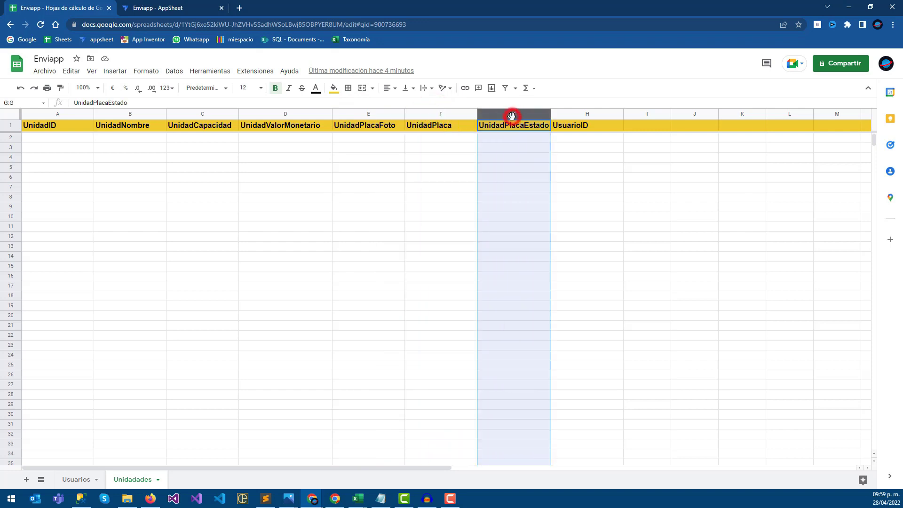
{"action": "left_click", "coordinate": [578, 118]}
Step: Mark the two REPARTIDOR rows in Usuarios, then go back to Unidades and the AppSheet editor
{"action": "left_click", "coordinate": [77, 475]}
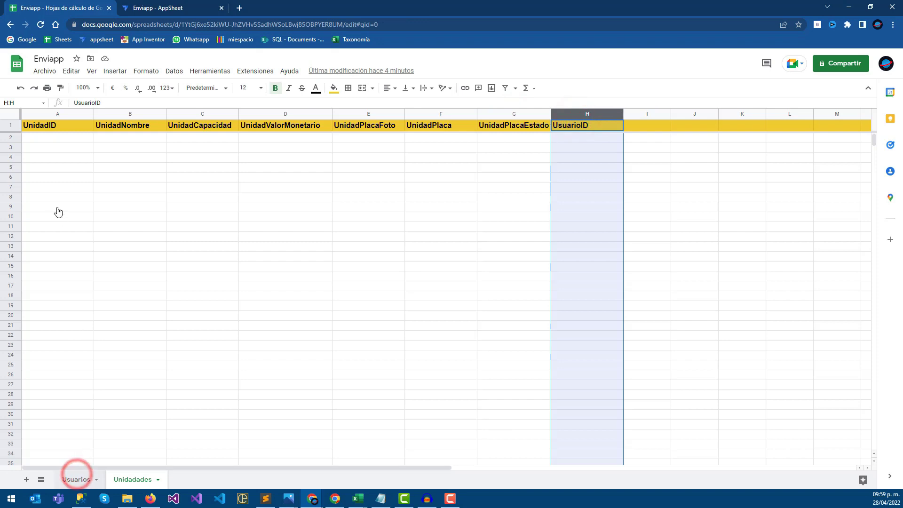
{"action": "left_click_drag", "start_coordinate": [47, 159], "coordinate": [495, 170]}
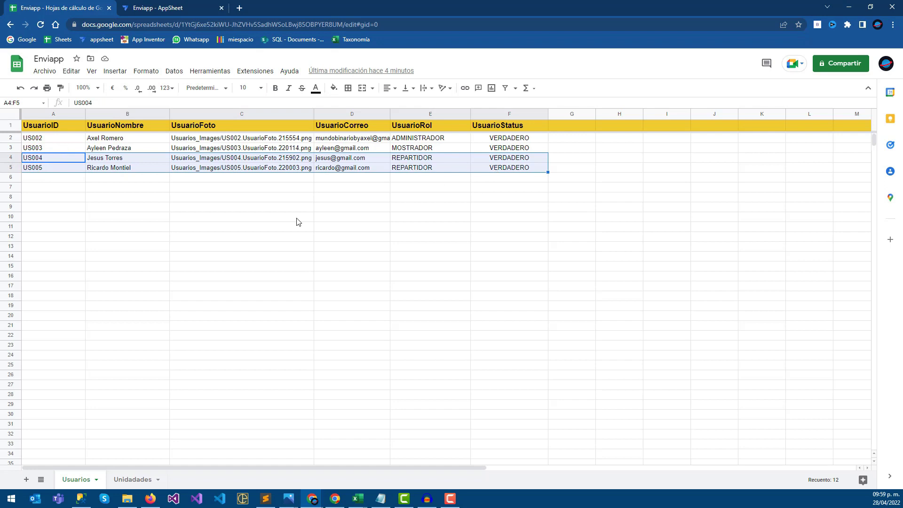
{"action": "left_click", "coordinate": [246, 228]}
{"action": "left_click", "coordinate": [141, 476]}
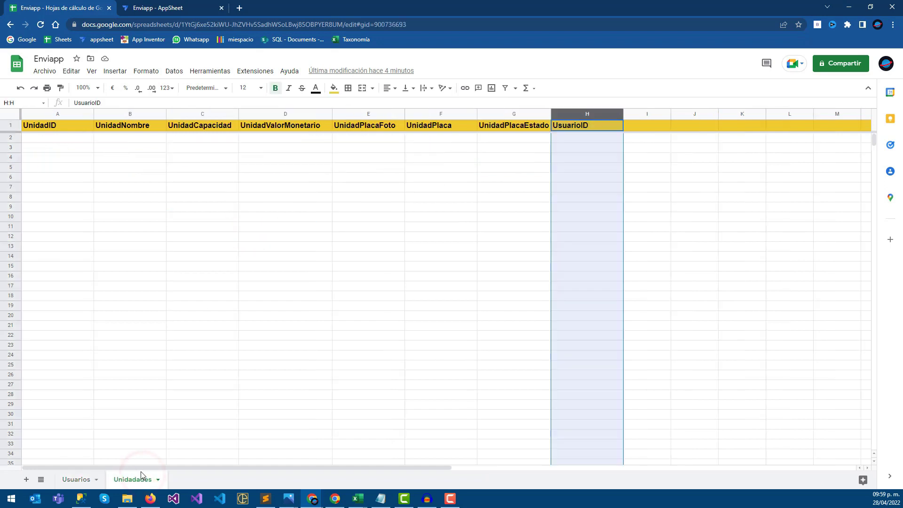
{"action": "left_click", "coordinate": [152, 6]}
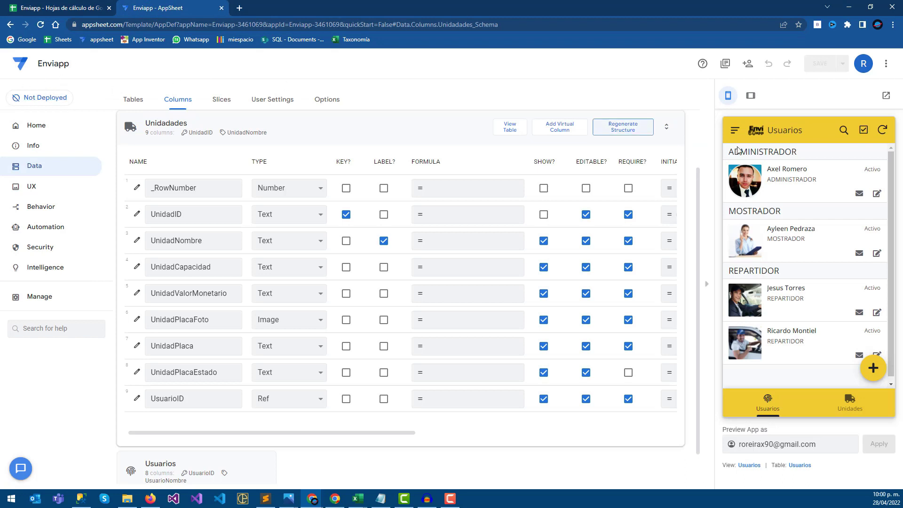
Step: Resync the app preview and switch it to the empty Unidades view
{"action": "left_click", "coordinate": [883, 130]}
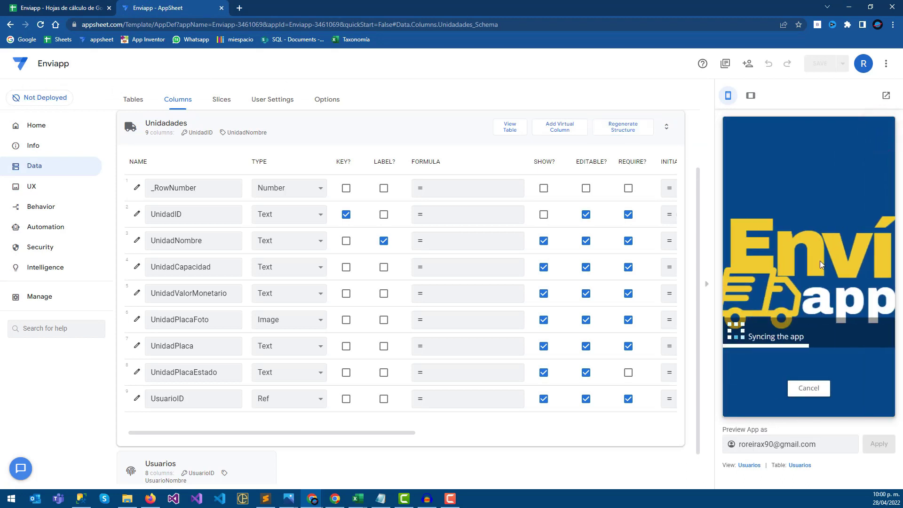
{"action": "left_click", "coordinate": [766, 405]}
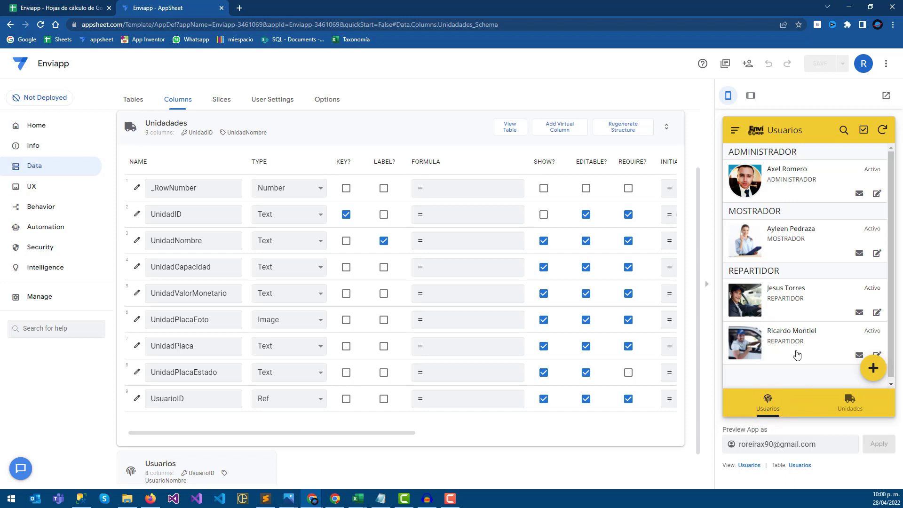
{"action": "left_click", "coordinate": [860, 402]}
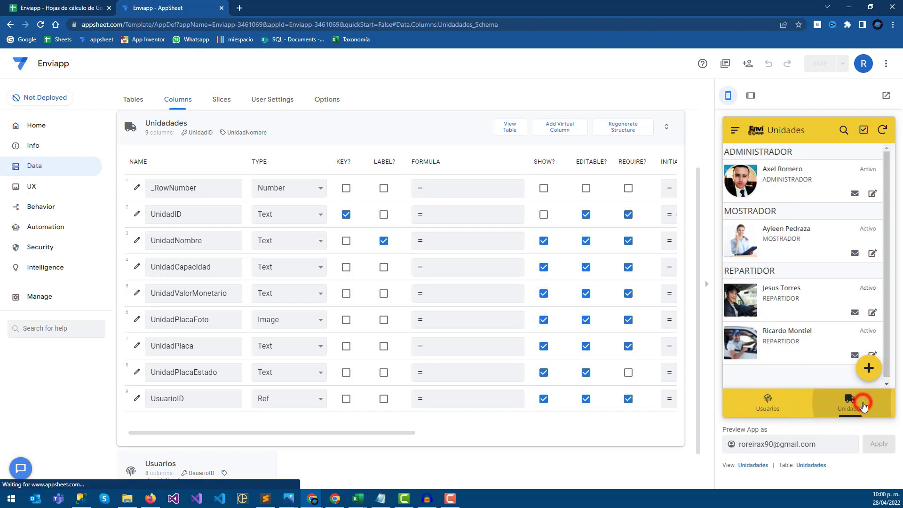
{"action": "left_click", "coordinate": [36, 272]}
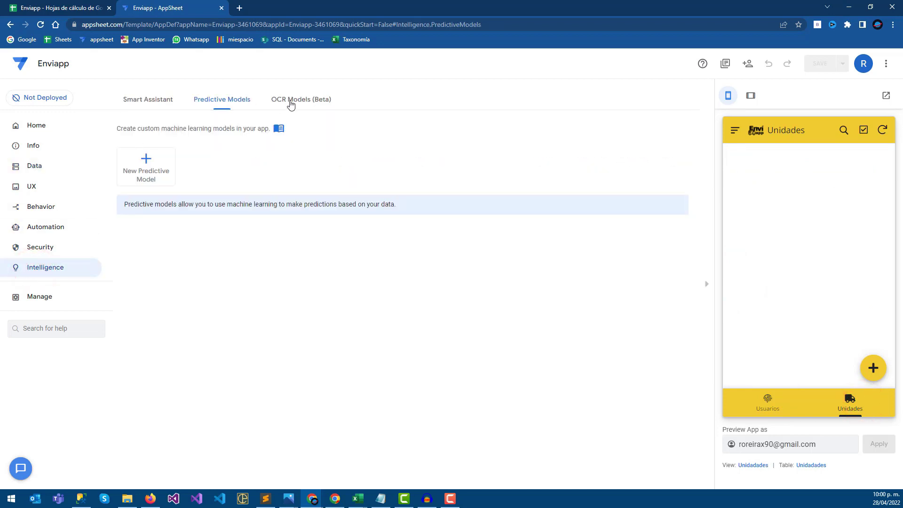
Step: Check the empty OCR Models (Beta) section, then return to the Data tables
{"action": "left_click", "coordinate": [290, 102]}
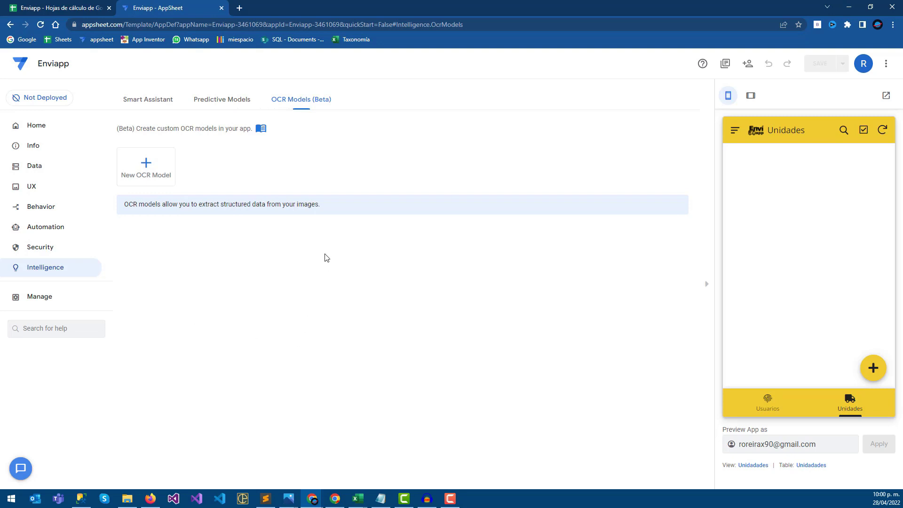
{"action": "left_click", "coordinate": [46, 174]}
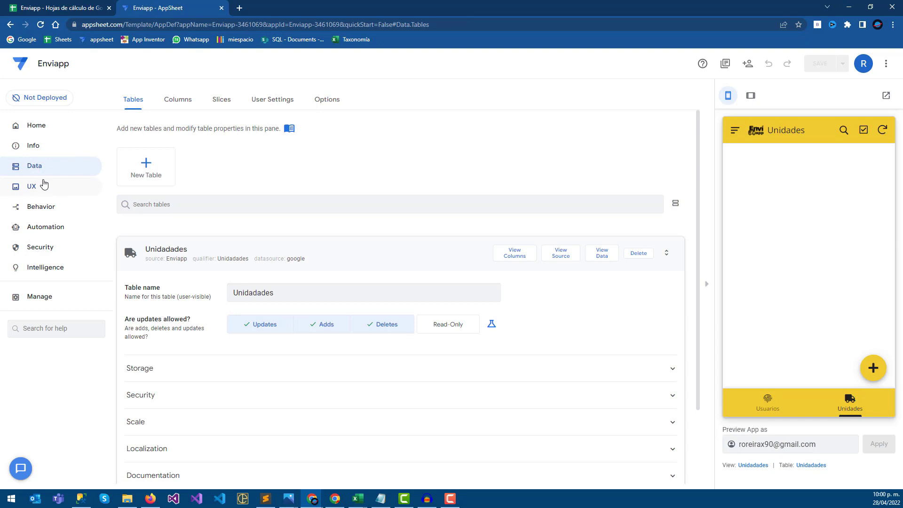
Step: Confirm UsuarioID references SLICERepartidores, then start a new unit record with Unidad N1
{"action": "left_click", "coordinate": [519, 255]}
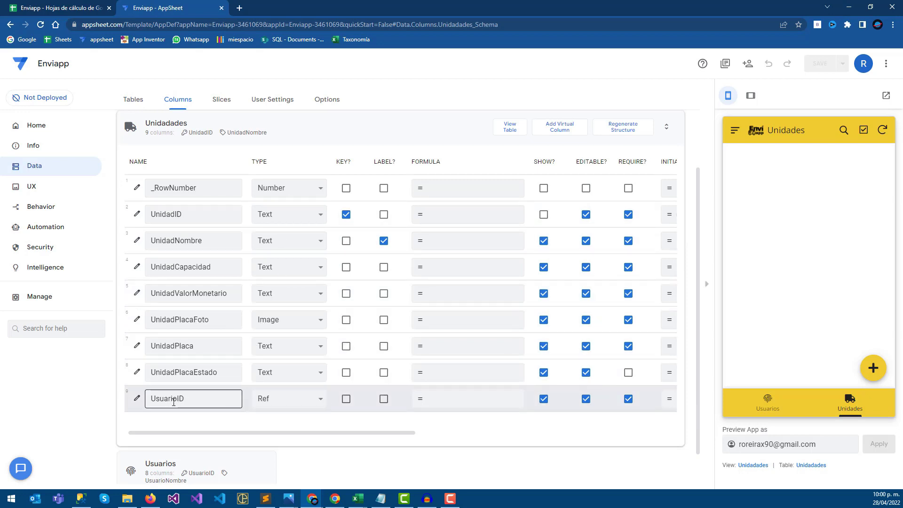
{"action": "left_click", "coordinate": [138, 399]}
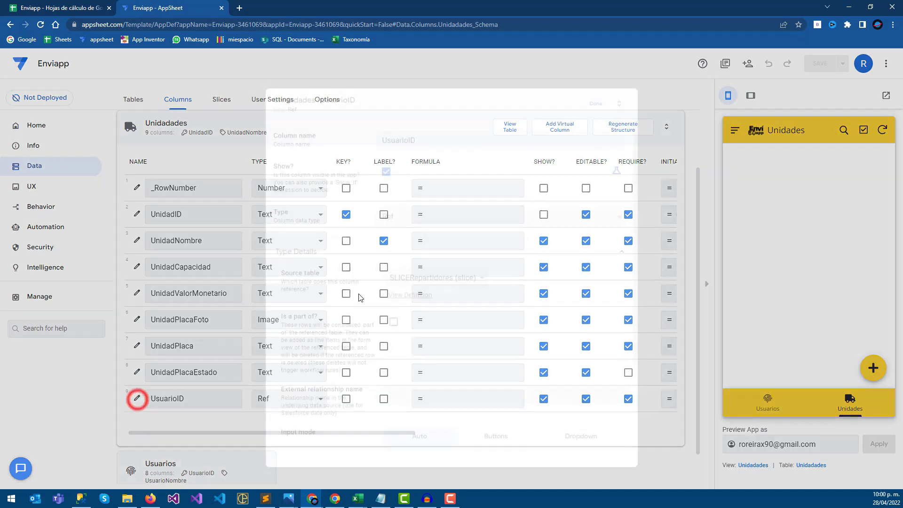
{"action": "left_click", "coordinate": [432, 279]}
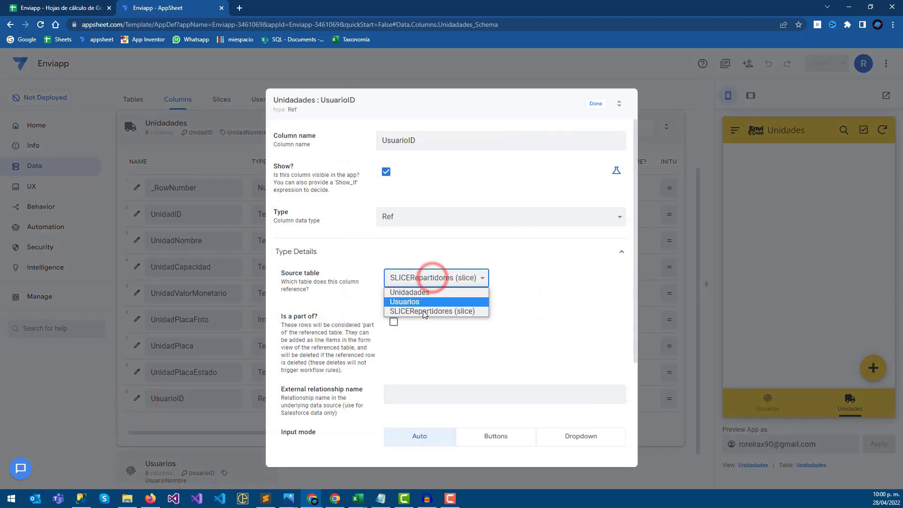
{"action": "left_click", "coordinate": [436, 311]}
{"action": "left_click", "coordinate": [595, 103]}
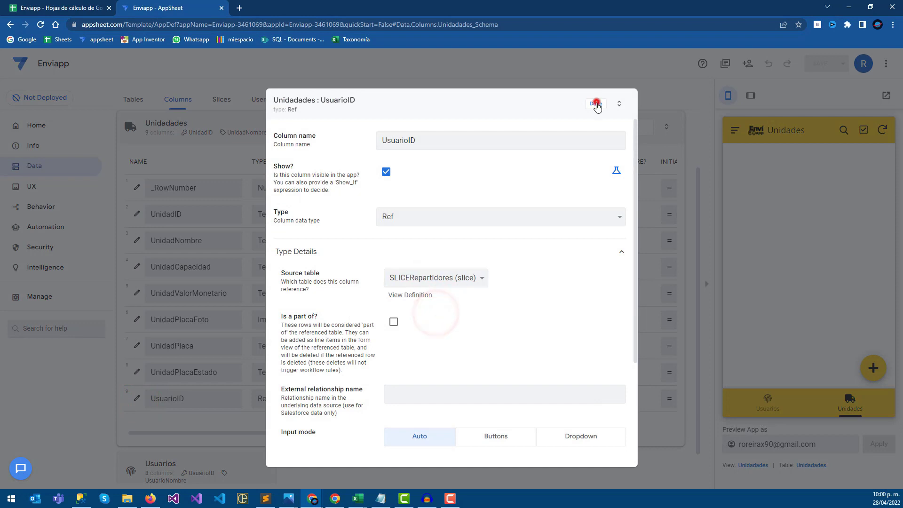
{"action": "left_click", "coordinate": [874, 369]}
{"action": "left_click", "coordinate": [746, 179]}
{"action": "type", "text": "N1"}
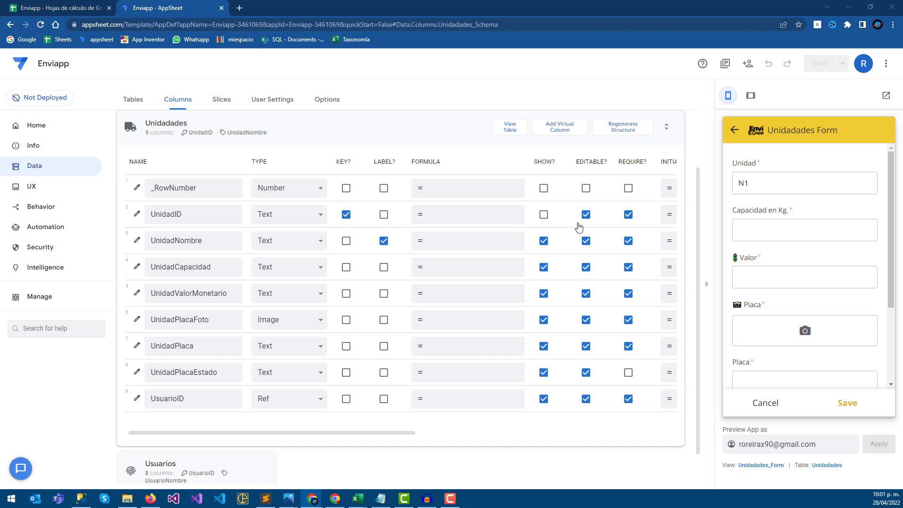
Step: Enter capacity 3,500 kg and value 500,000, then bring up the Placa photo file picker
{"action": "left_click", "coordinate": [757, 229]}
{"action": "type", "text": "3,500"}
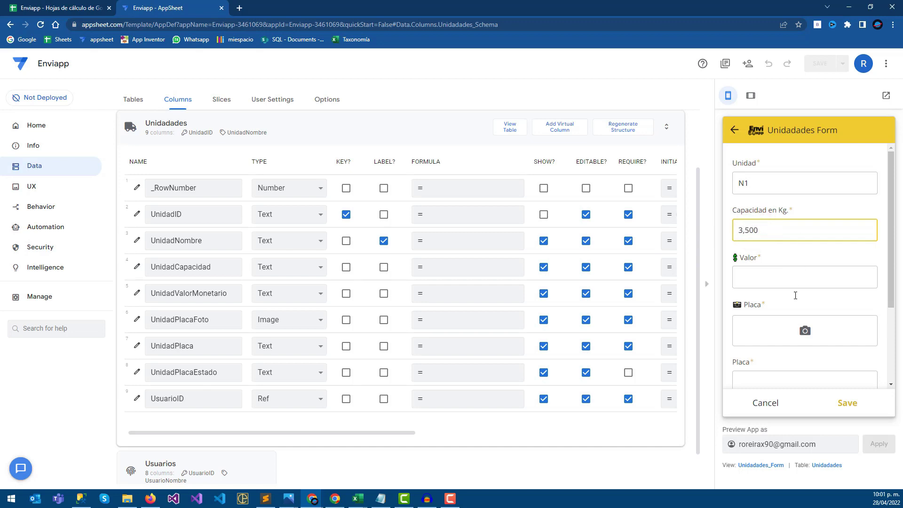
{"action": "left_click", "coordinate": [762, 282]}
{"action": "type", "text": "500,000"}
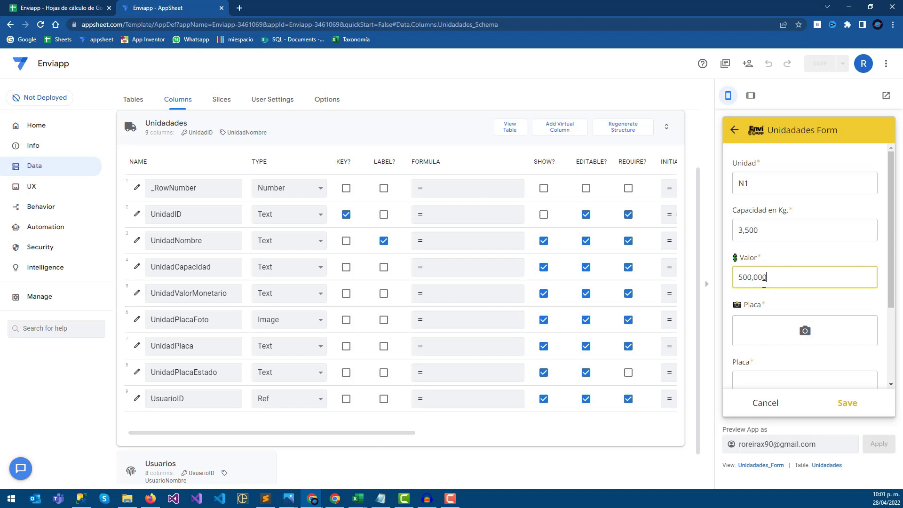
{"action": "scroll", "coordinate": [764, 283], "scroll_direction": "down", "scroll_amount": 1}
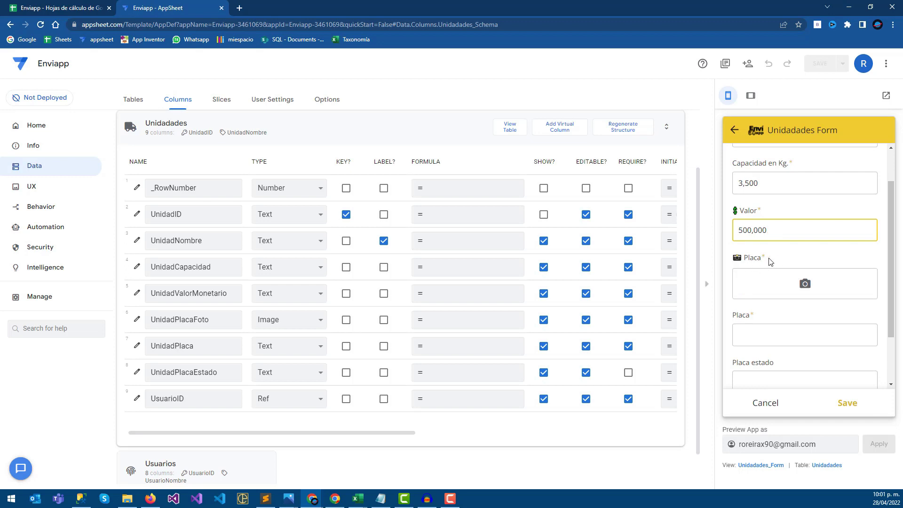
{"action": "left_click", "coordinate": [781, 288]}
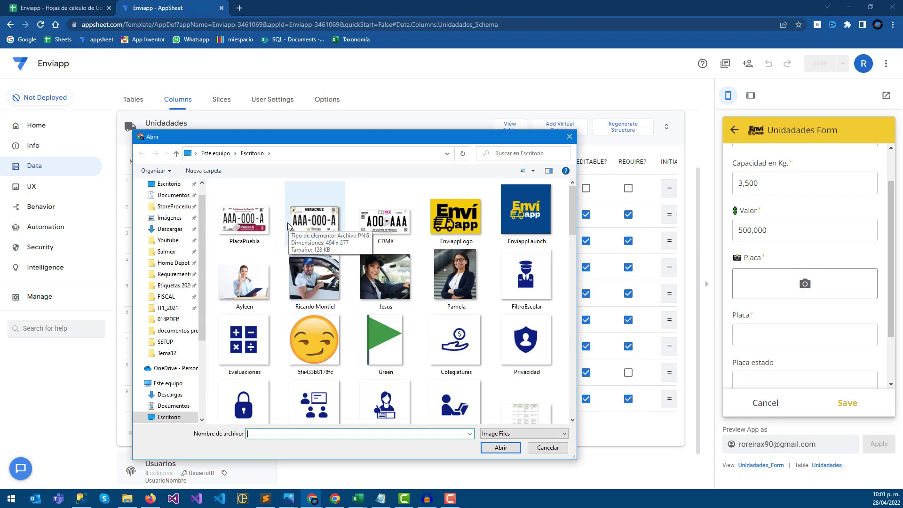
Step: Attach the PlacaPuebla image and enter plate AAA-000-A with state Gobierno de Puebla
{"action": "left_click", "coordinate": [245, 219]}
{"action": "left_click", "coordinate": [499, 447]}
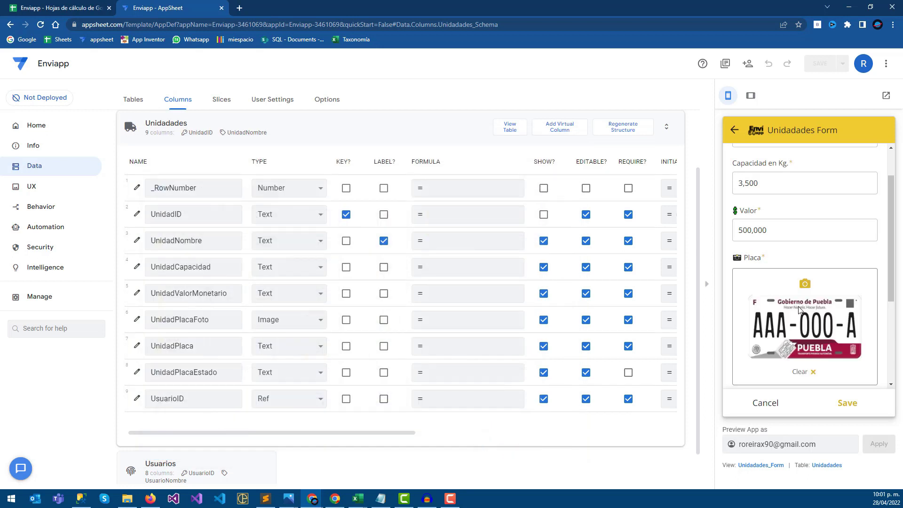
{"action": "scroll", "coordinate": [780, 305], "scroll_direction": "down", "scroll_amount": 2}
{"action": "scroll", "coordinate": [780, 305], "scroll_direction": "down", "scroll_amount": 1}
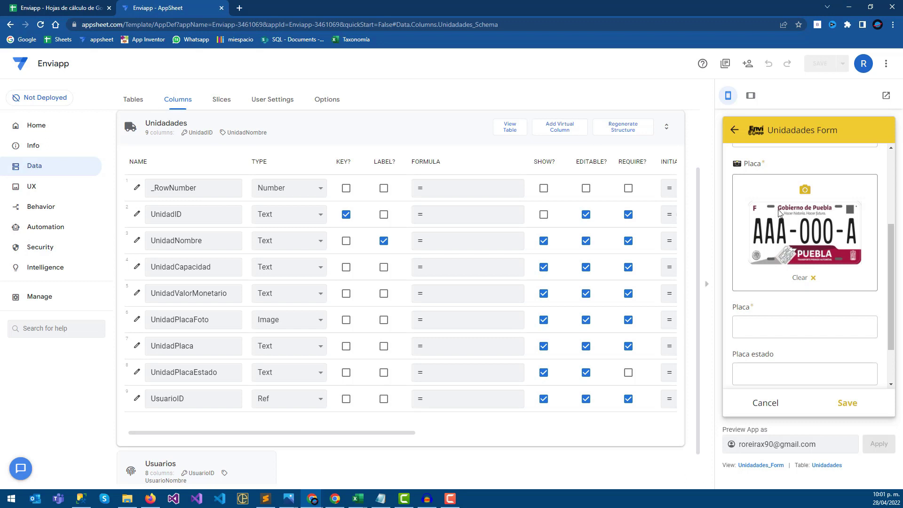
{"action": "left_click", "coordinate": [741, 331]}
{"action": "type", "text": "AAA-000-A"}
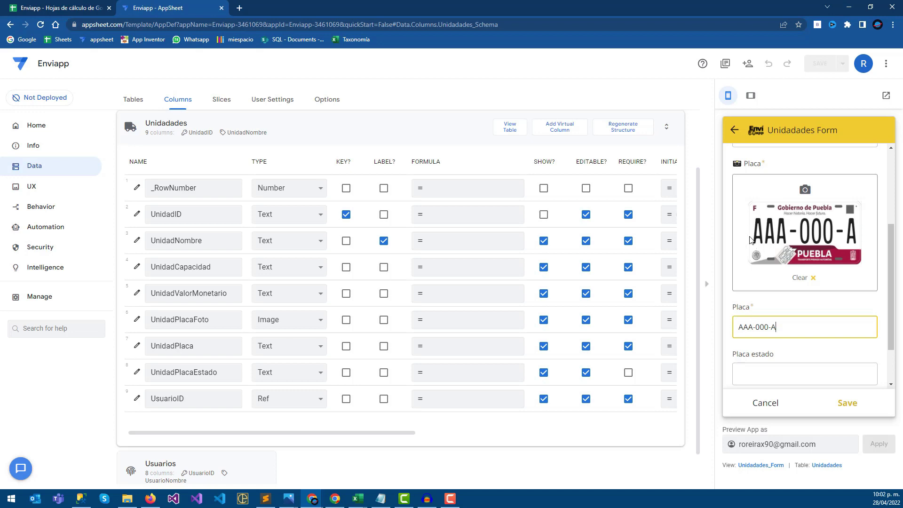
{"action": "left_click", "coordinate": [750, 373]}
{"action": "type", "text": "Gobierno de Puebla"}
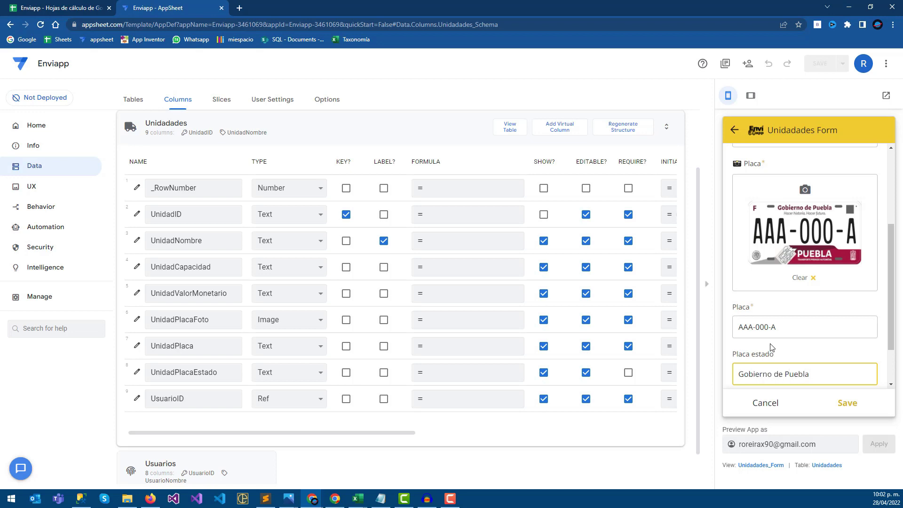
Step: Assign the first listed repartidor, then save unit N1 and sync it
{"action": "scroll", "coordinate": [775, 328], "scroll_direction": "down", "scroll_amount": 1}
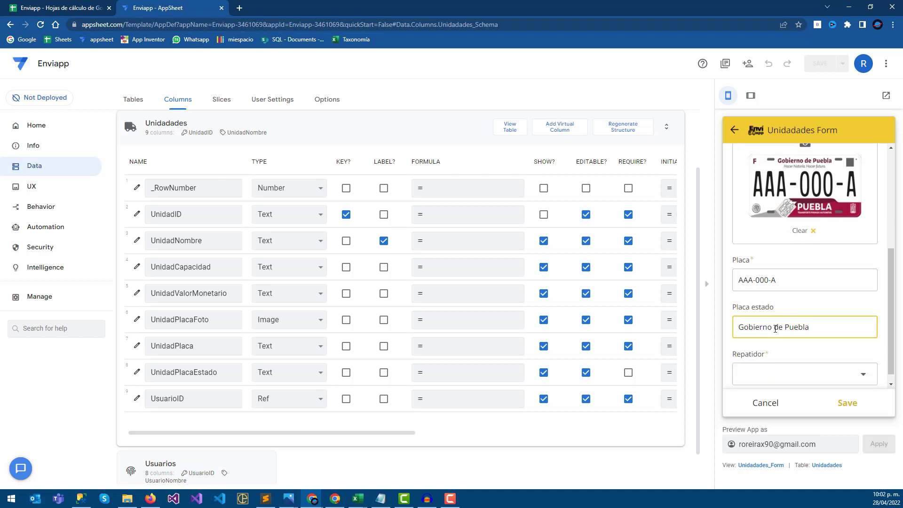
{"action": "scroll", "coordinate": [780, 357], "scroll_direction": "down", "scroll_amount": 1}
{"action": "left_click", "coordinate": [778, 360]}
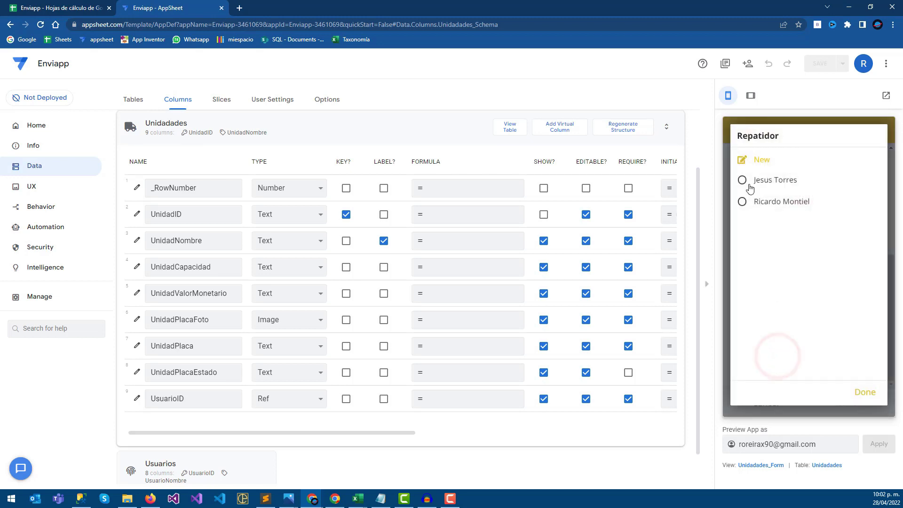
{"action": "left_click", "coordinate": [749, 185]}
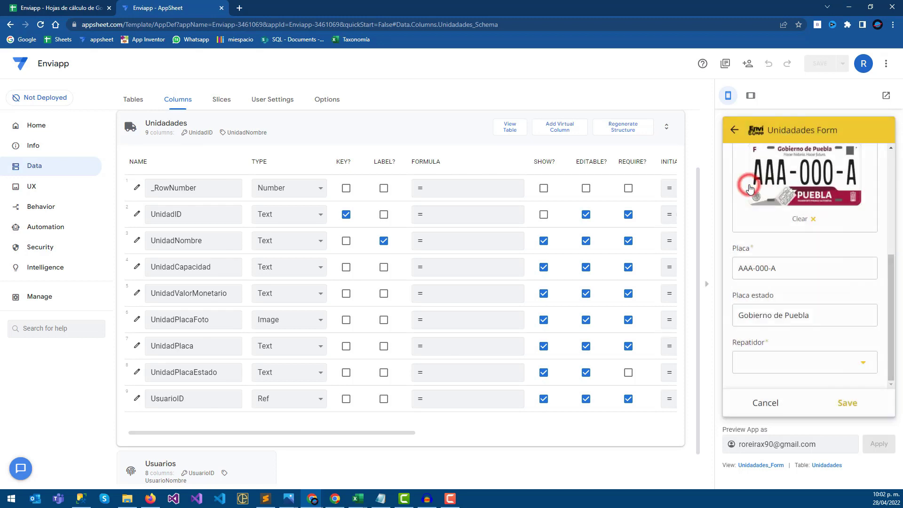
{"action": "left_click", "coordinate": [842, 404]}
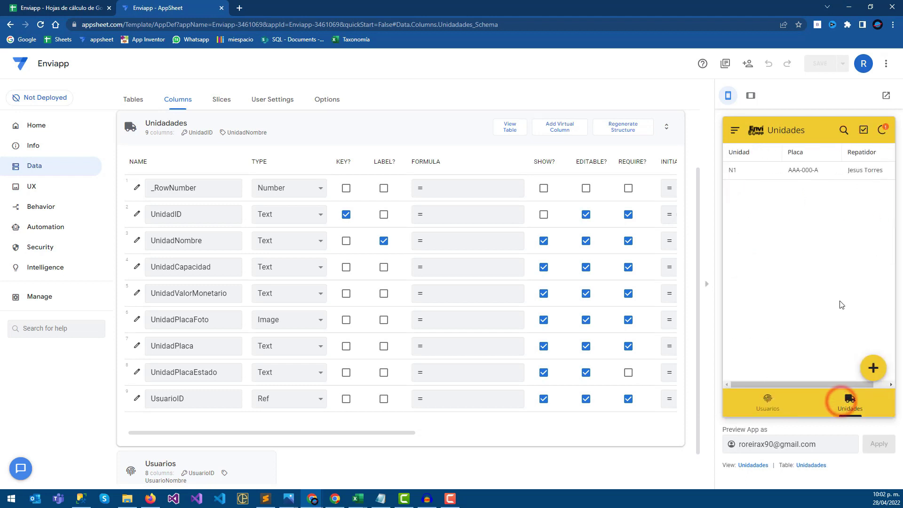
{"action": "left_click_drag", "start_coordinate": [776, 385], "coordinate": [761, 385]}
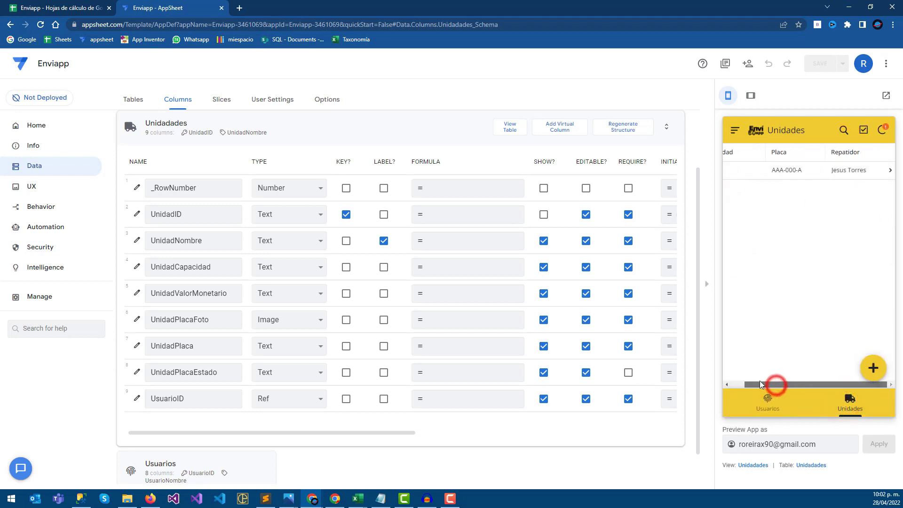
{"action": "left_click", "coordinate": [882, 129]}
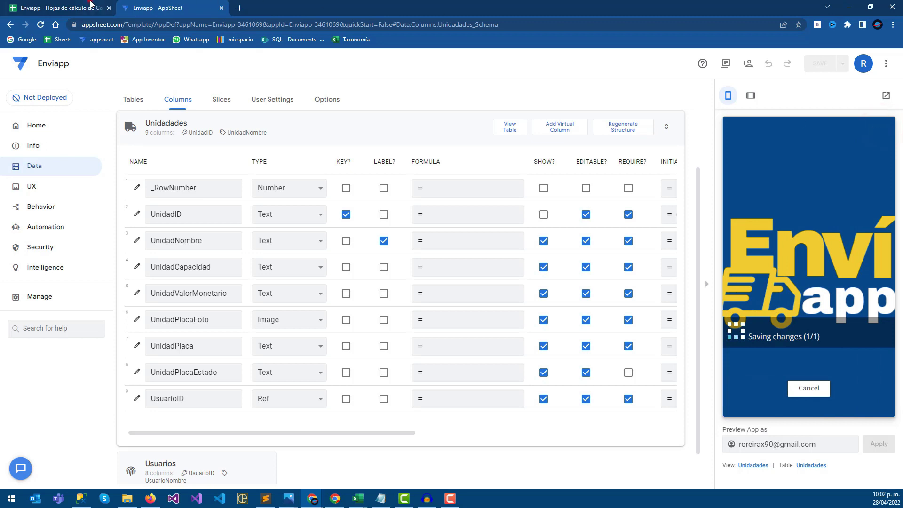
{"action": "left_click", "coordinate": [91, 5]}
Step: Check the synced N1 row in Unidades and auto-fit column E to the image path
{"action": "left_click", "coordinate": [95, 158]}
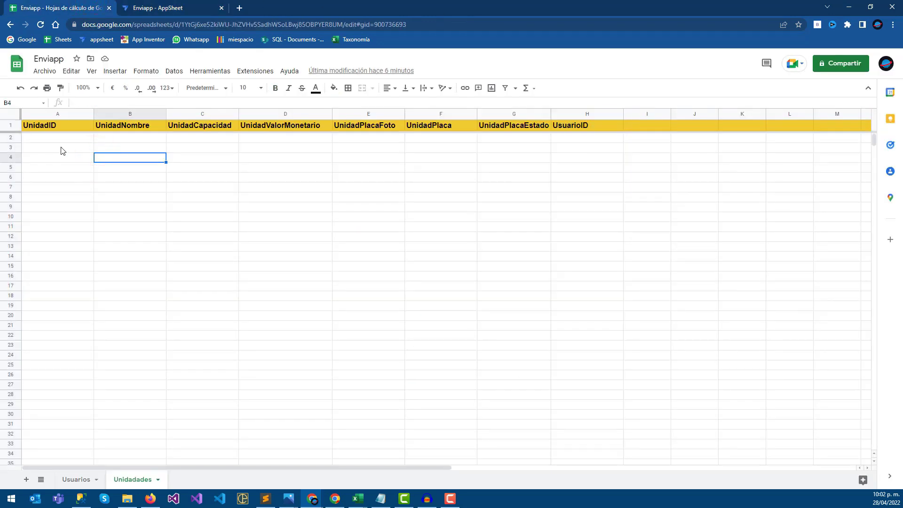
{"action": "left_click_drag", "start_coordinate": [58, 139], "coordinate": [548, 139]}
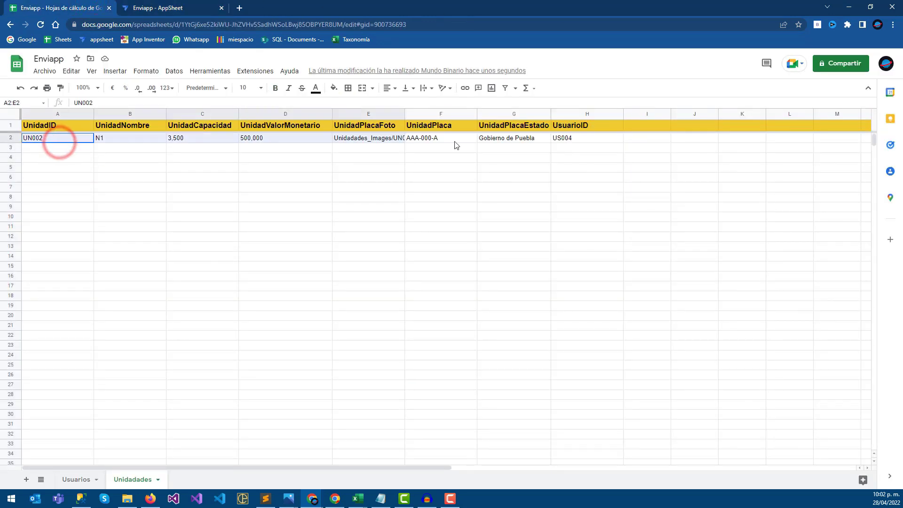
{"action": "left_click", "coordinate": [555, 159]}
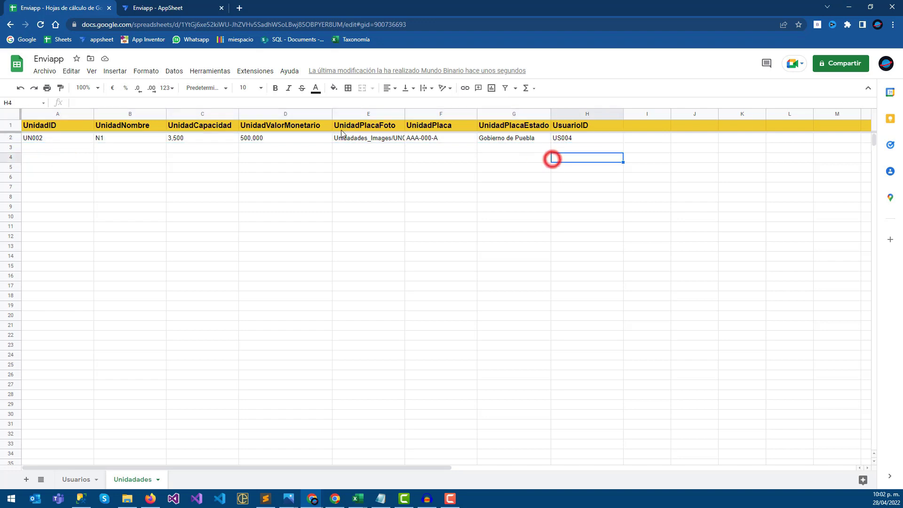
{"action": "left_click", "coordinate": [405, 112]}
{"action": "double_click", "coordinate": [405, 113]}
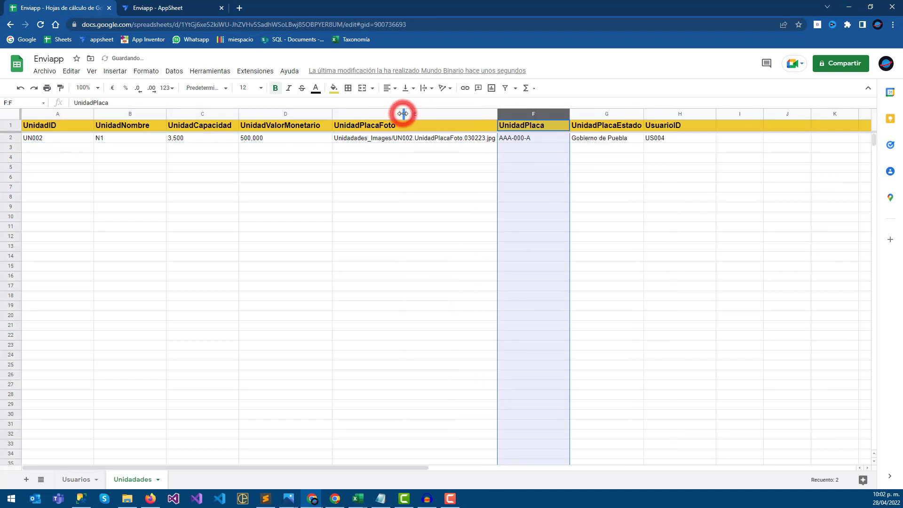
{"action": "left_click", "coordinate": [386, 166]}
{"action": "left_click", "coordinate": [169, 6]}
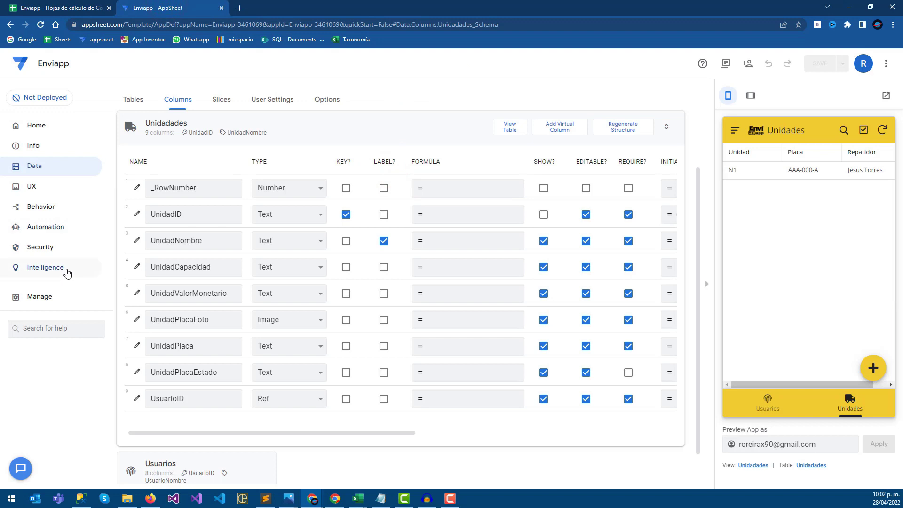
Step: Create a new model in the Intelligence OCR Models section
{"action": "left_click", "coordinate": [67, 272]}
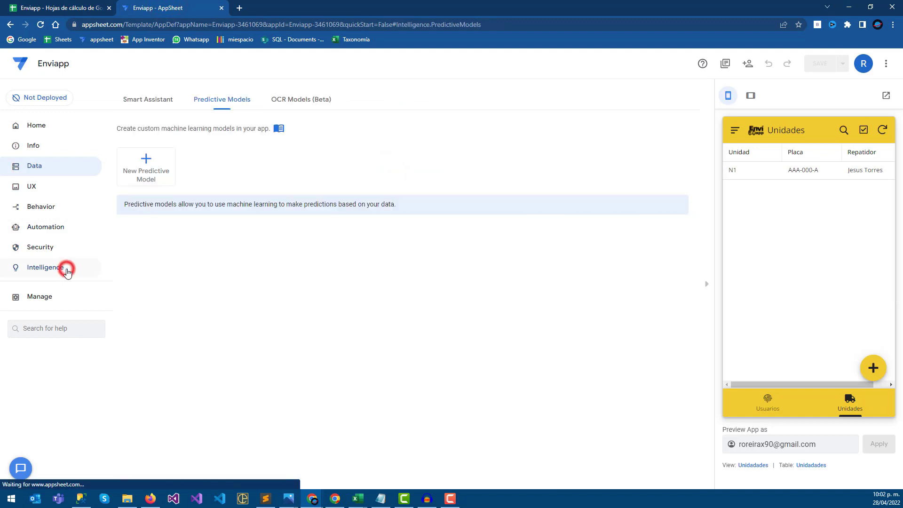
{"action": "left_click", "coordinate": [293, 100]}
{"action": "left_click", "coordinate": [144, 169]}
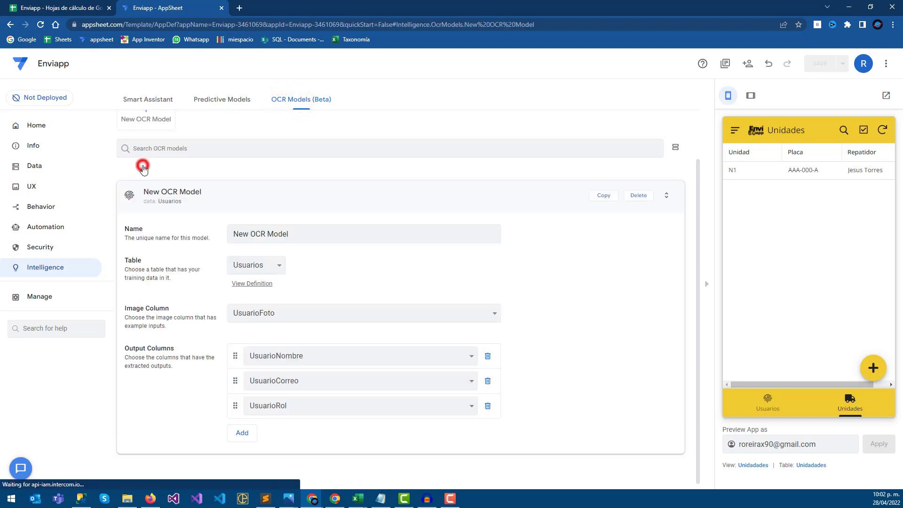
Step: Rename the model OCRObtenerPlaca and pick Unidadades as its table
{"action": "left_click", "coordinate": [304, 231]}
{"action": "triple_click", "coordinate": [304, 232]}
{"action": "left_click", "coordinate": [309, 234]}
{"action": "triple_click", "coordinate": [336, 234]}
{"action": "type", "text": "OCRObtern"}
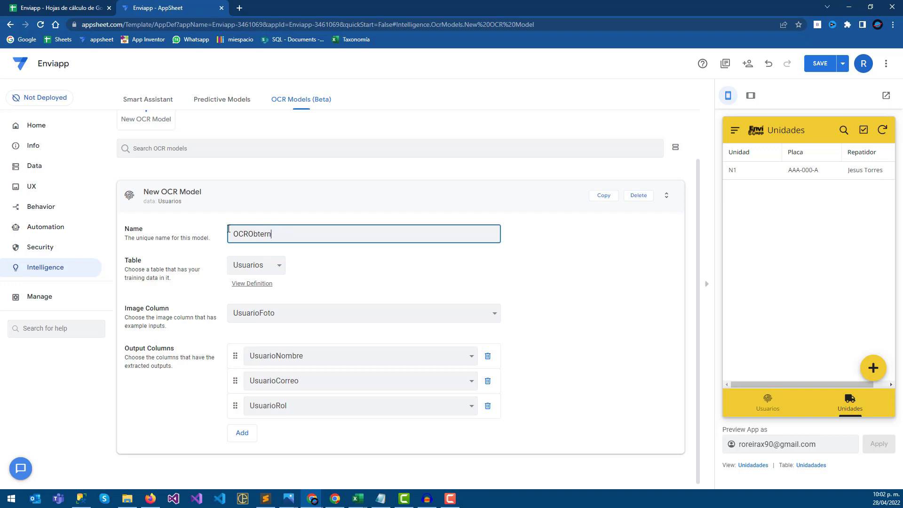
{"action": "type", "text": "Dat"}
{"action": "left_click_drag", "start_coordinate": [249, 236], "coordinate": [235, 235]}
{"action": "left_click", "coordinate": [352, 266]}
{"action": "left_click", "coordinate": [269, 267]}
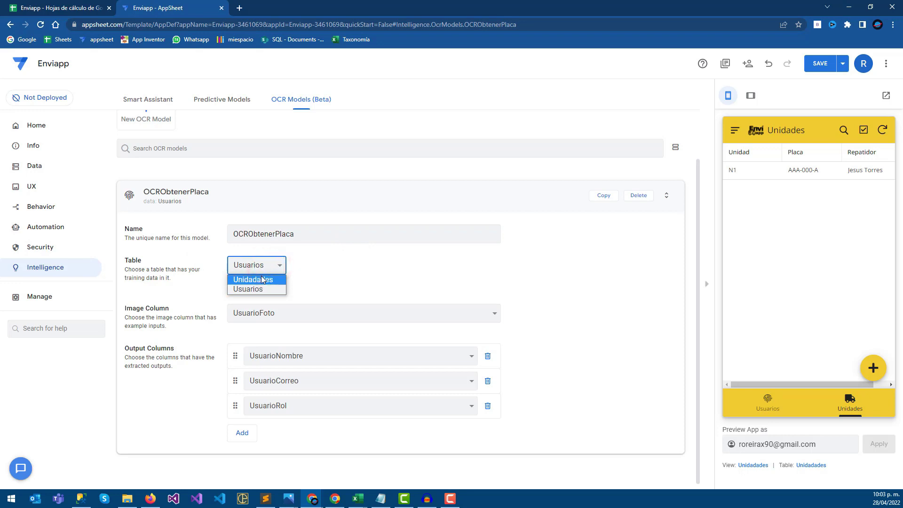
{"action": "left_click", "coordinate": [263, 280]}
Step: Delete UnidadNombre, UnidadCapacidad, UnidadValorMonetario and UsuarioID from the OCR model's output columns
{"action": "scroll", "coordinate": [260, 313], "scroll_direction": "down", "scroll_amount": 2}
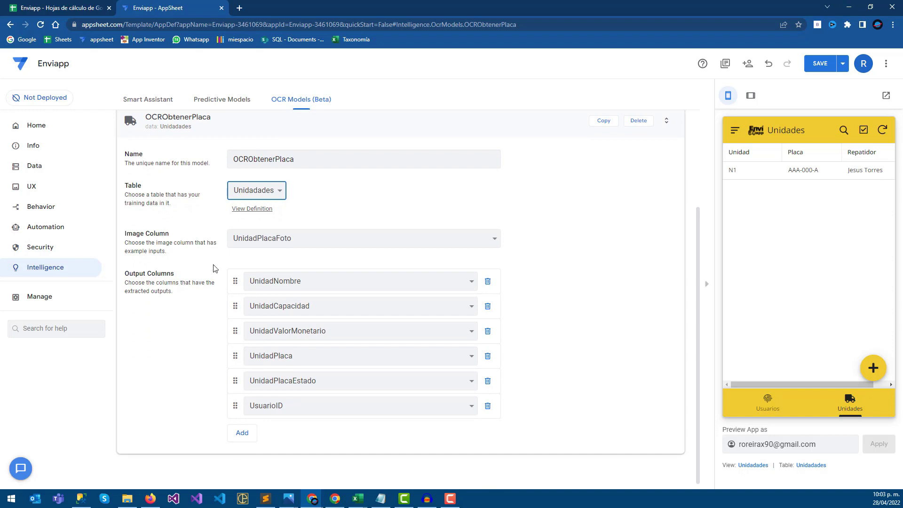
{"action": "left_click_drag", "start_coordinate": [125, 273], "coordinate": [174, 274]}
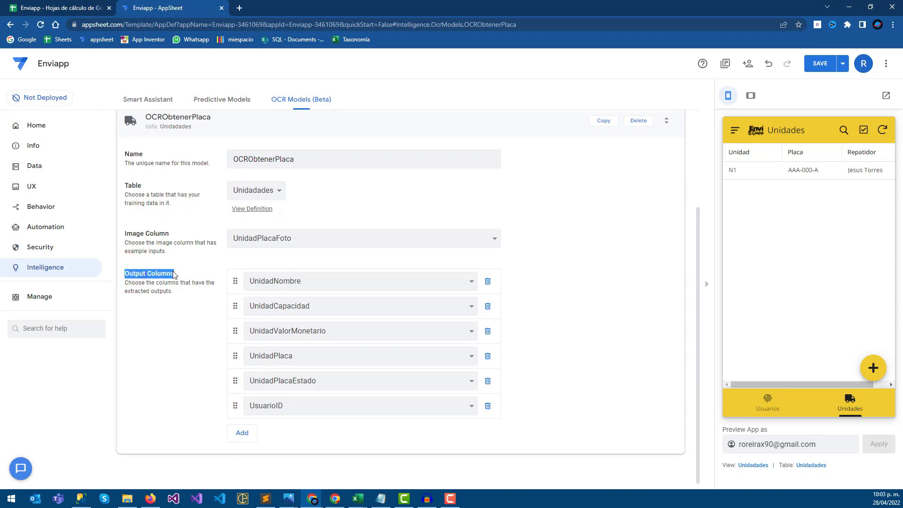
{"action": "left_click", "coordinate": [487, 283]}
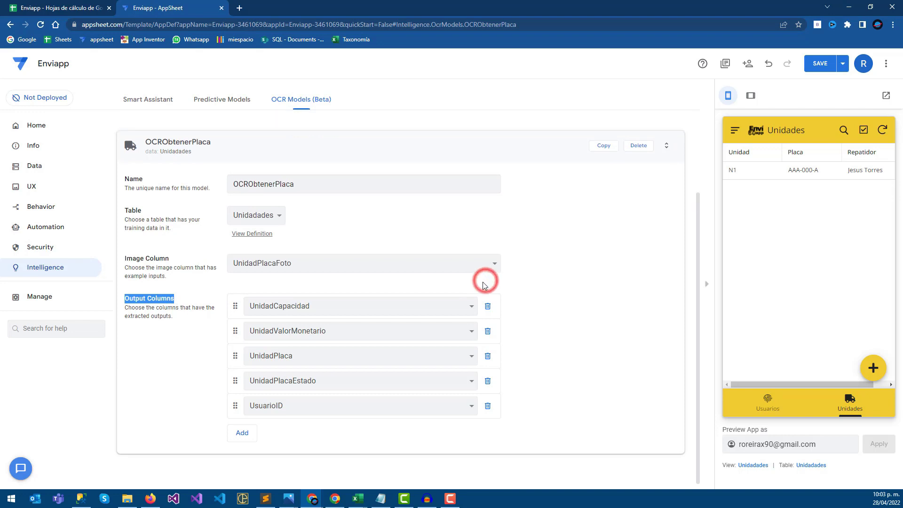
{"action": "left_click", "coordinate": [486, 307]}
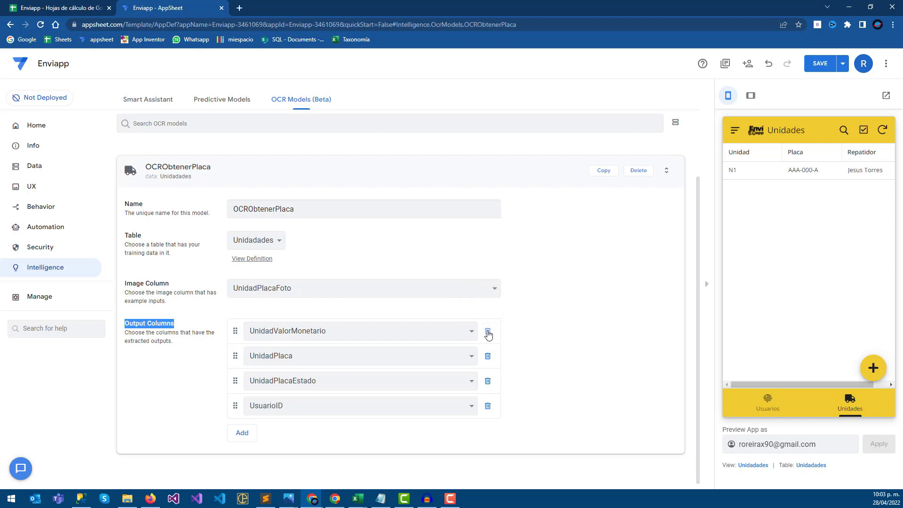
{"action": "left_click", "coordinate": [487, 331]}
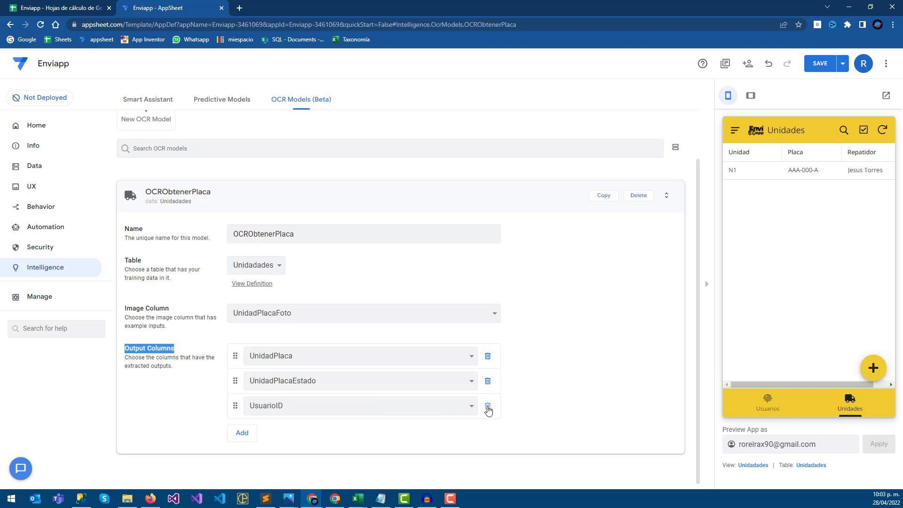
{"action": "left_click", "coordinate": [488, 408]}
{"action": "left_click", "coordinate": [187, 407]}
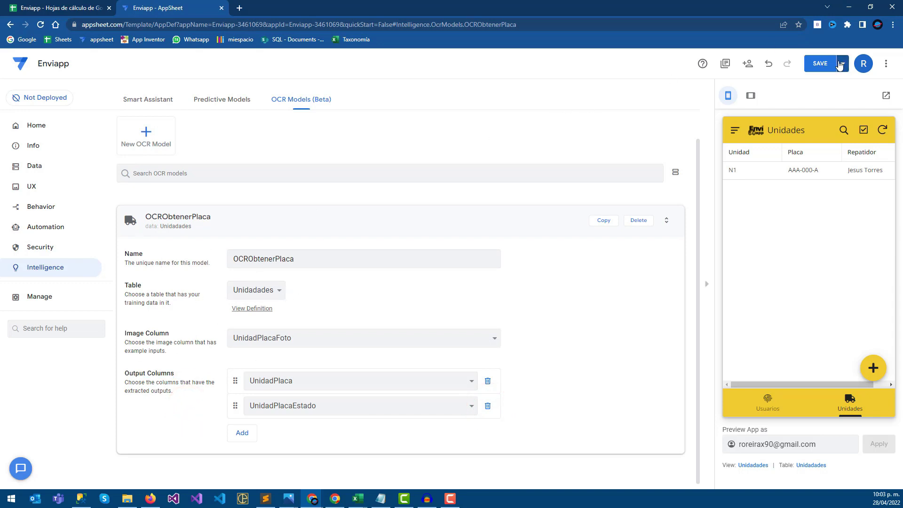
Step: Save the app to train OCRObtenerPlaca, then view the enlarged N1 AAA-000-A training plate
{"action": "left_click", "coordinate": [821, 69]}
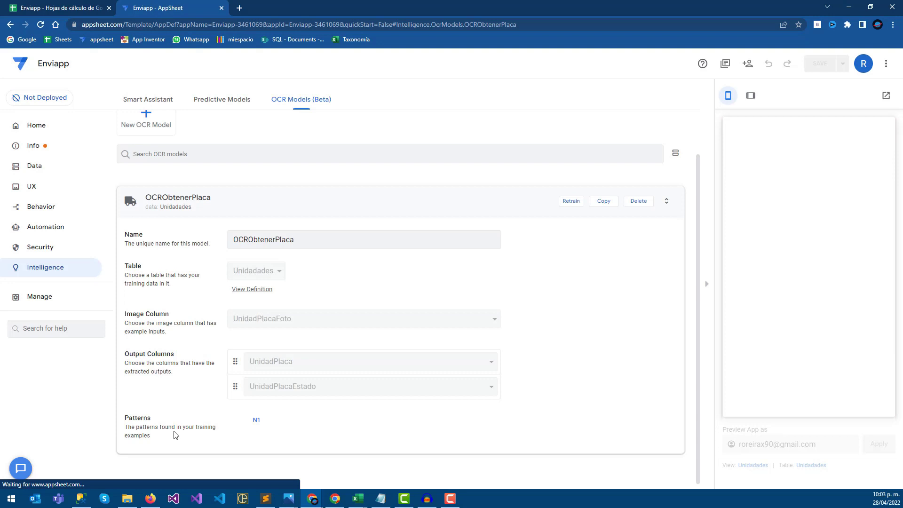
{"action": "left_click_drag", "start_coordinate": [125, 416], "coordinate": [147, 414]}
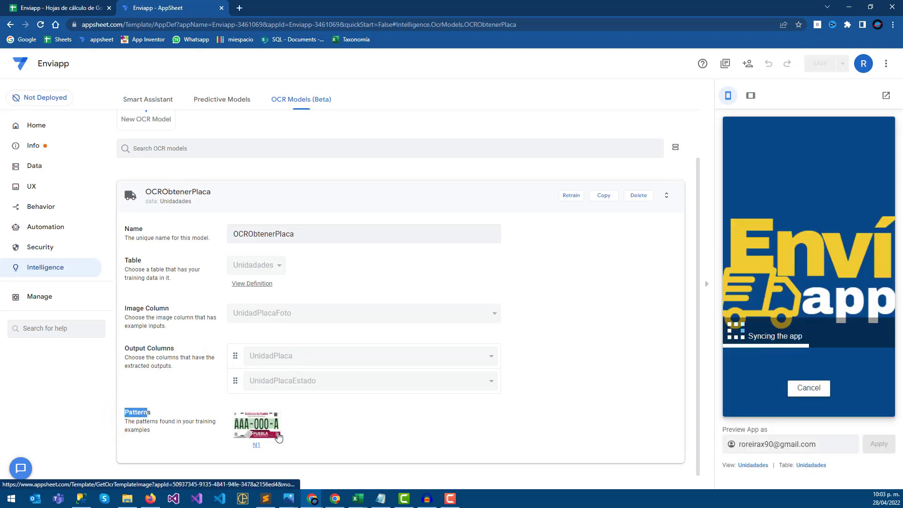
{"action": "left_click", "coordinate": [256, 450]}
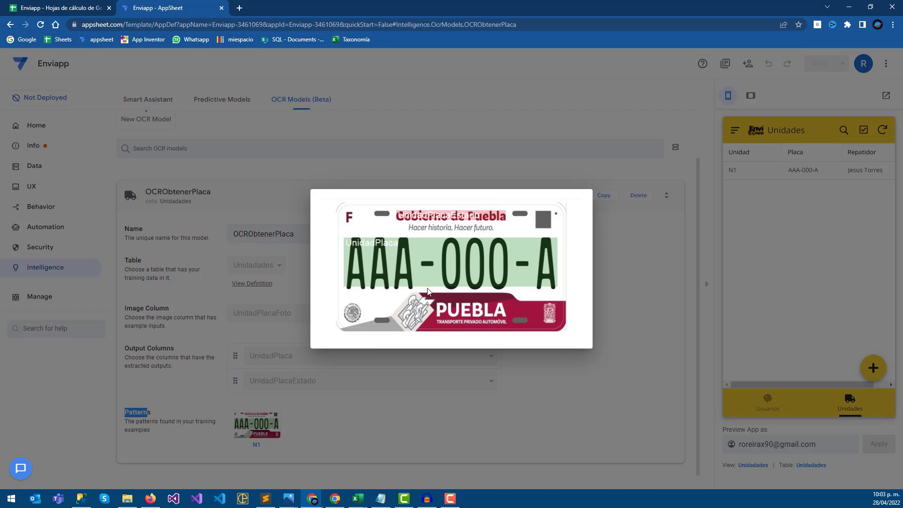
{"action": "left_click", "coordinate": [605, 275]}
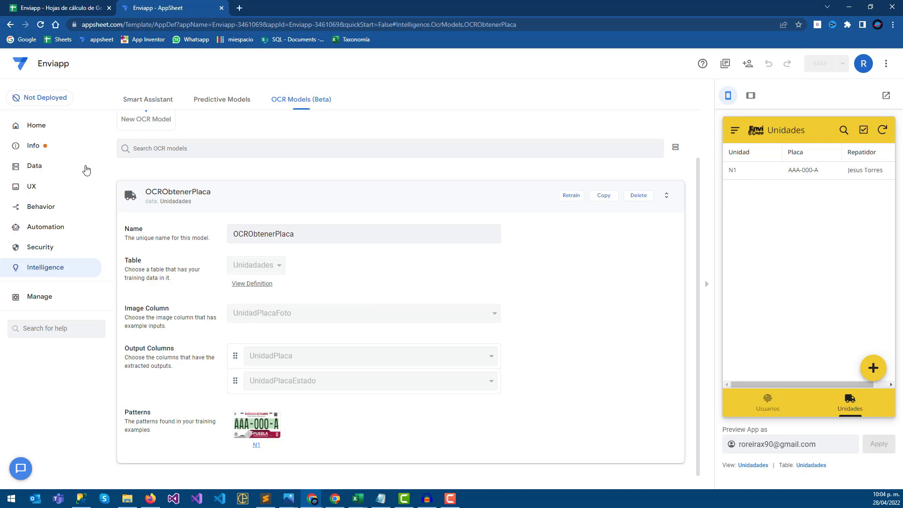
Step: Add a Unidades record in the preview with unit N2, capacity 12,000 and value 550,000
{"action": "left_click", "coordinate": [34, 166]}
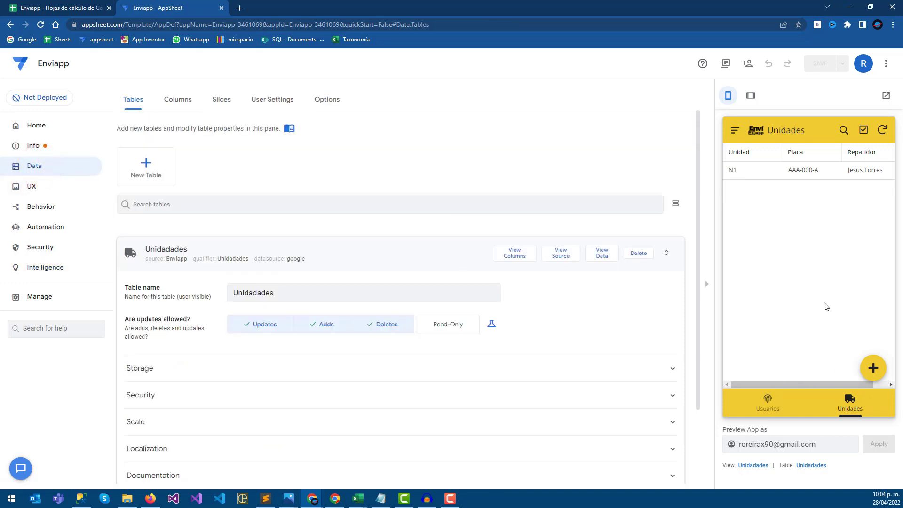
{"action": "left_click", "coordinate": [874, 371]}
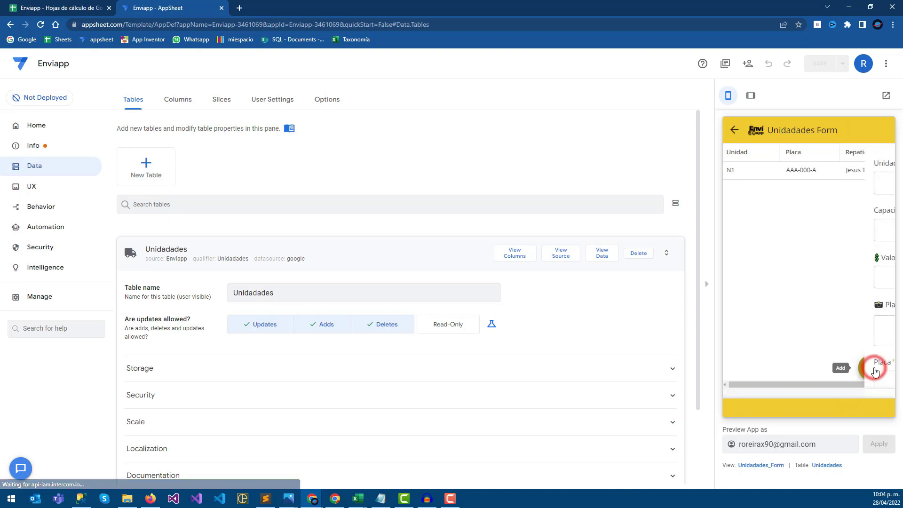
{"action": "left_click", "coordinate": [754, 181]}
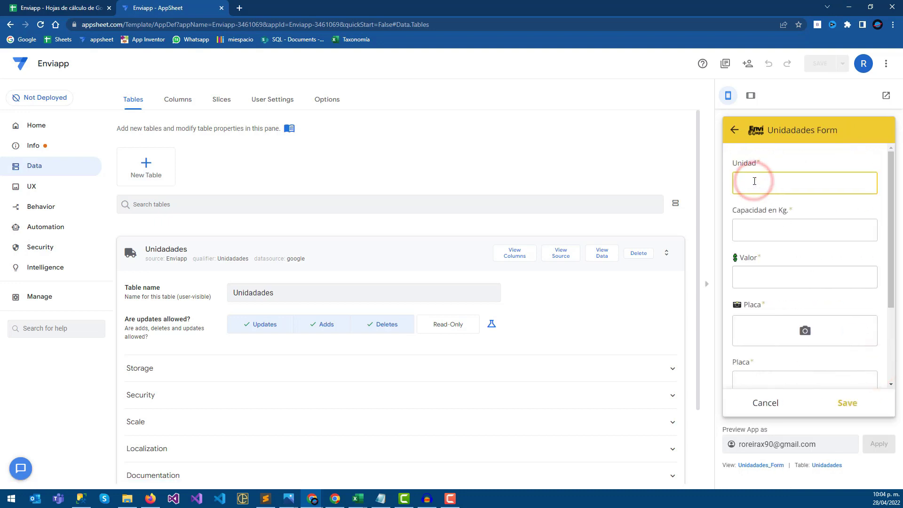
{"action": "type", "text": "N2"}
{"action": "left_click", "coordinate": [750, 228]}
{"action": "type", "text": "12,000"}
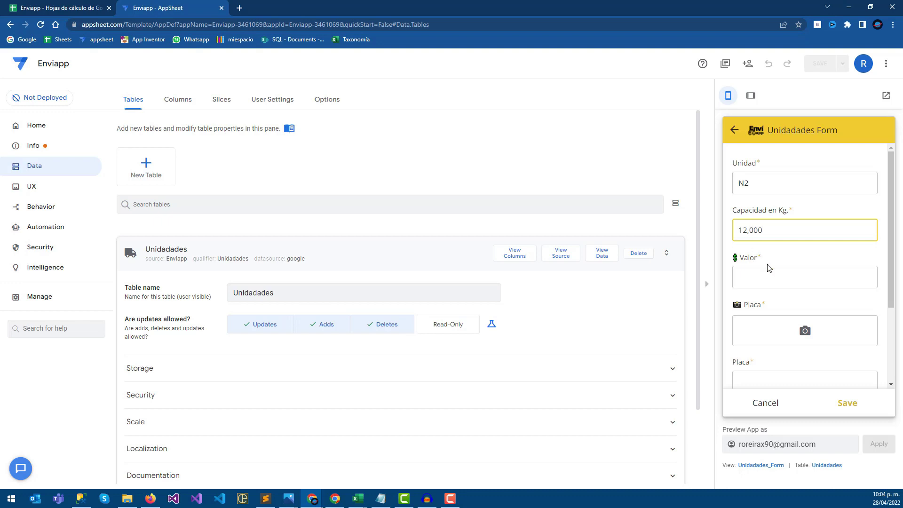
{"action": "left_click", "coordinate": [768, 275]}
{"action": "type", "text": "550,000"}
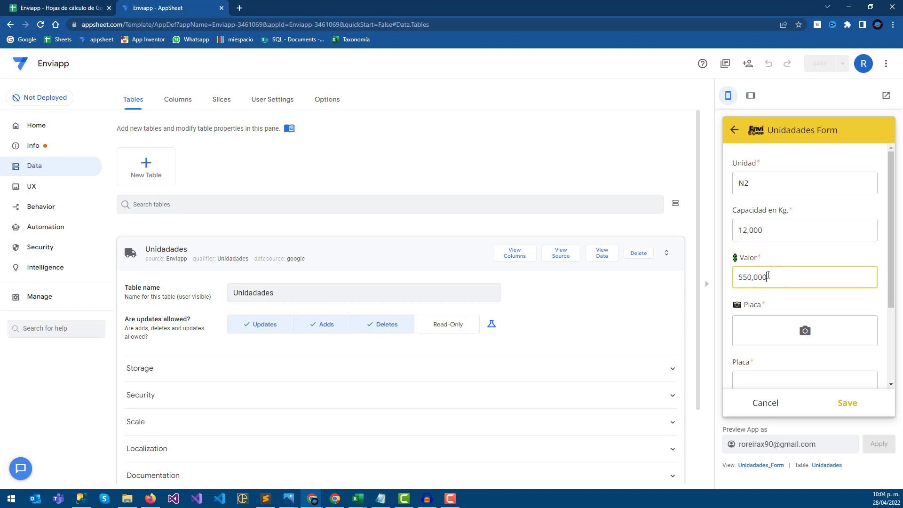
{"action": "left_click", "coordinate": [804, 329]}
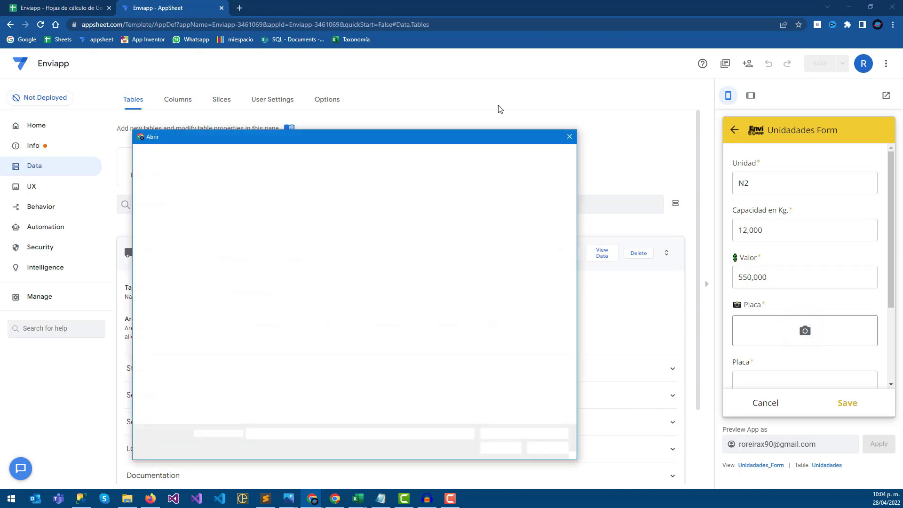
Step: Attach the PlacaVer image as unit N2's plate photo
{"action": "left_click", "coordinate": [570, 137]}
{"action": "scroll", "coordinate": [788, 222], "scroll_direction": "down", "scroll_amount": 2}
{"action": "left_click", "coordinate": [752, 289]}
{"action": "left_click", "coordinate": [757, 329]}
{"action": "left_click", "coordinate": [752, 288]}
{"action": "left_click", "coordinate": [759, 328]}
{"action": "left_click", "coordinate": [753, 290]}
{"action": "left_click", "coordinate": [794, 238]}
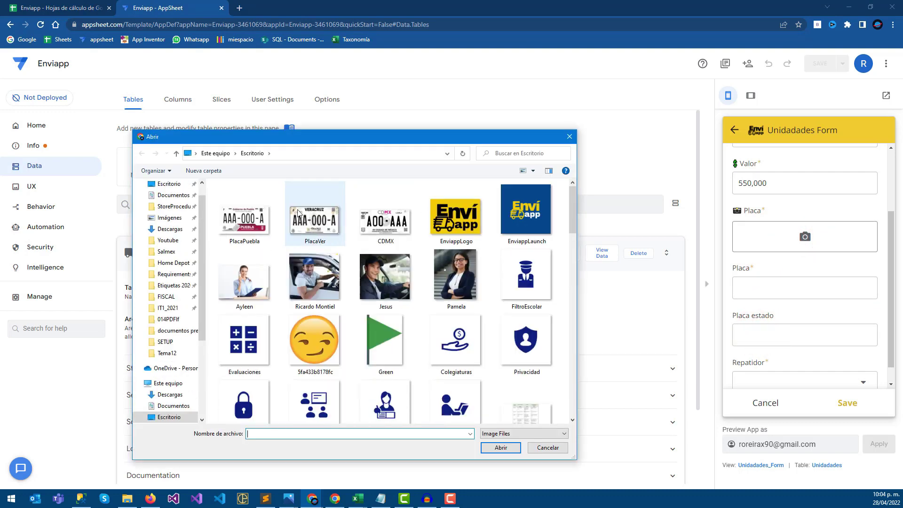
{"action": "left_click", "coordinate": [241, 231]}
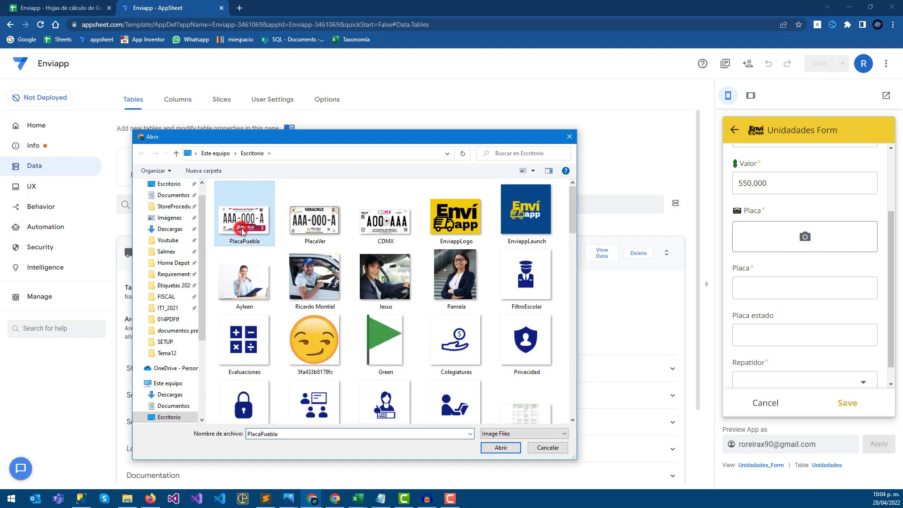
{"action": "left_click", "coordinate": [306, 236]}
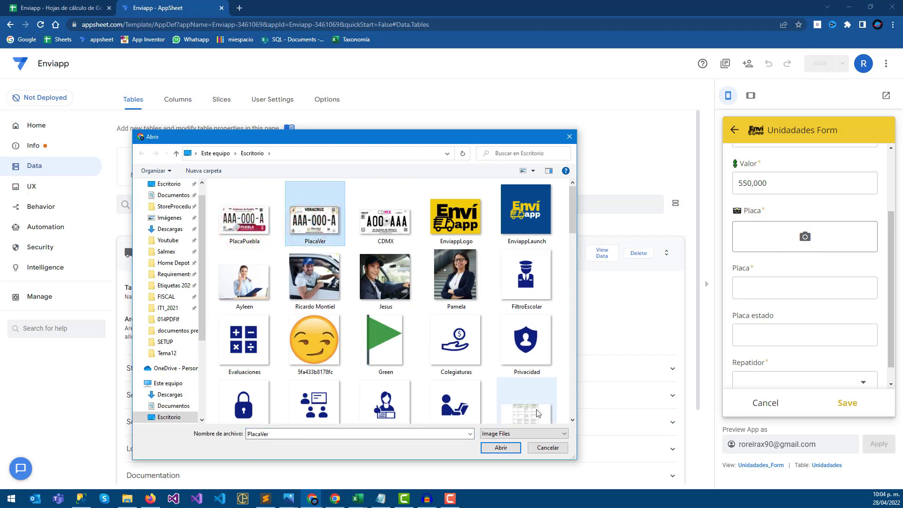
{"action": "left_click", "coordinate": [501, 446]}
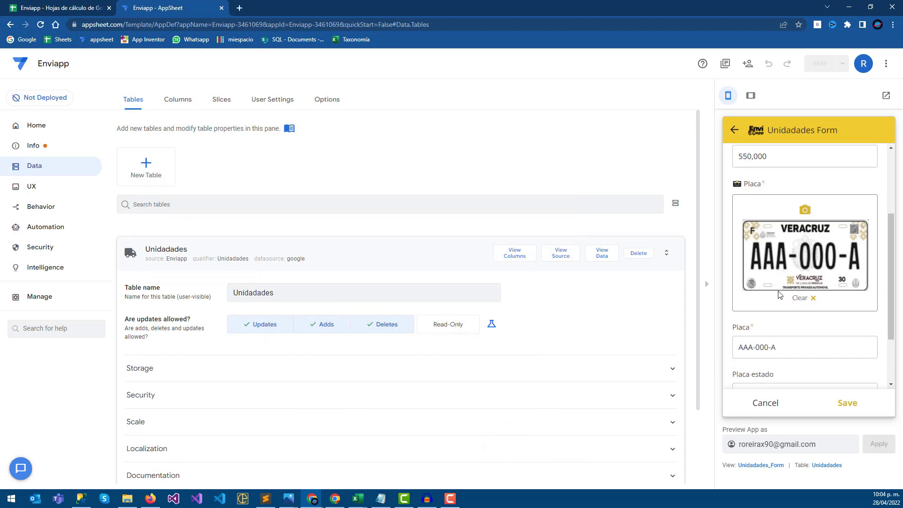
Step: Check that the plate fields auto-filled with AAA-000-A and VERACRUZ
{"action": "scroll", "coordinate": [769, 320], "scroll_direction": "down", "scroll_amount": 1}
{"action": "left_click", "coordinate": [781, 330]}
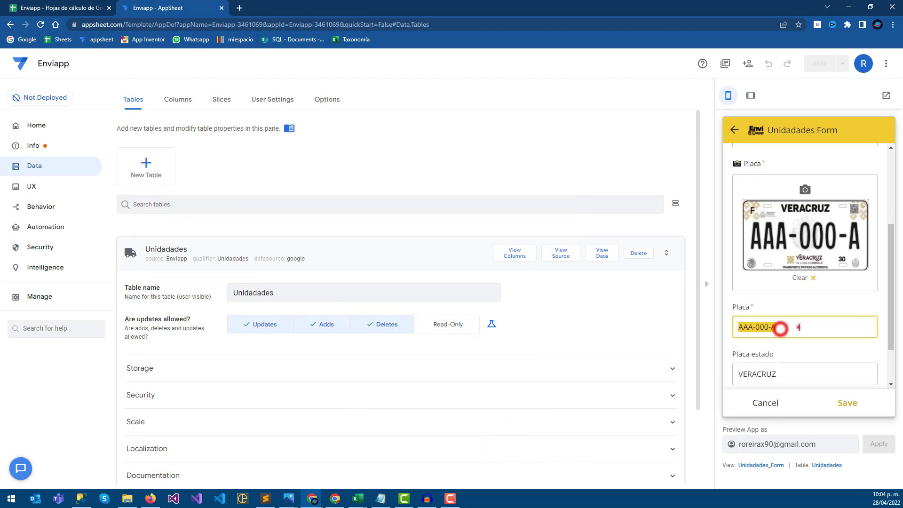
{"action": "scroll", "coordinate": [790, 329], "scroll_direction": "down", "scroll_amount": 1}
{"action": "left_click", "coordinate": [790, 326]}
{"action": "left_click", "coordinate": [790, 327]}
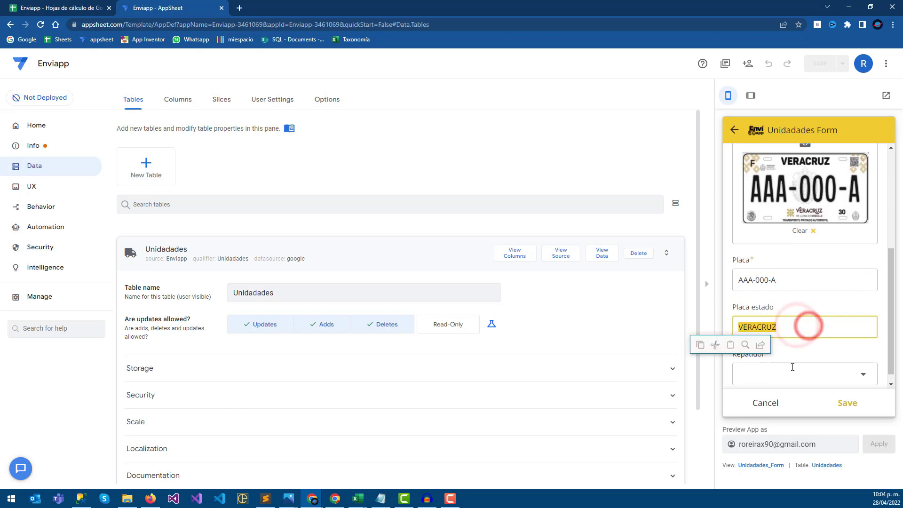
Step: Assign the second delivery driver to unit N2 and save the record
{"action": "left_click", "coordinate": [850, 374]}
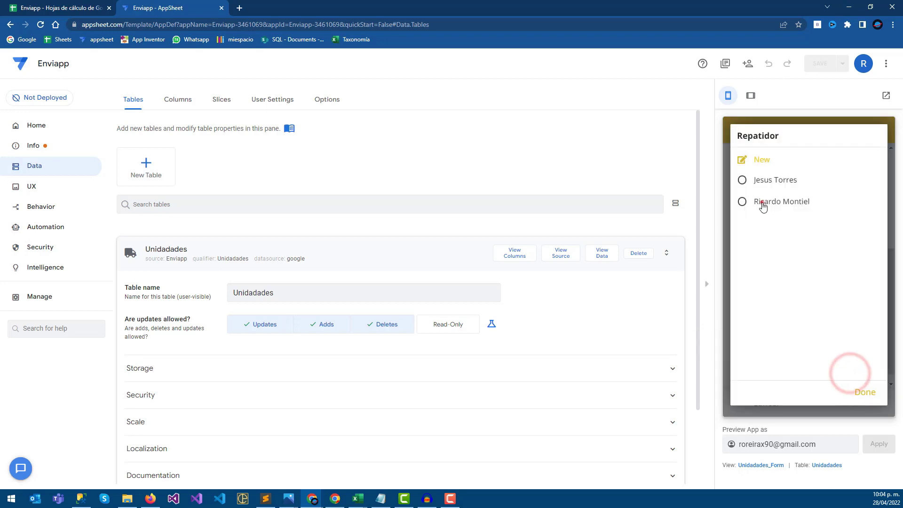
{"action": "left_click", "coordinate": [766, 203]}
{"action": "left_click", "coordinate": [849, 404]}
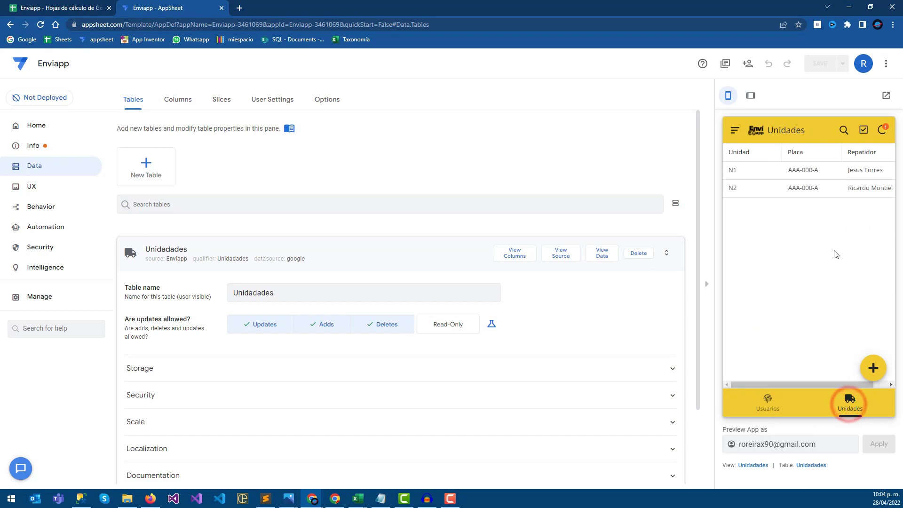
{"action": "left_click_drag", "start_coordinate": [787, 386], "coordinate": [729, 383]}
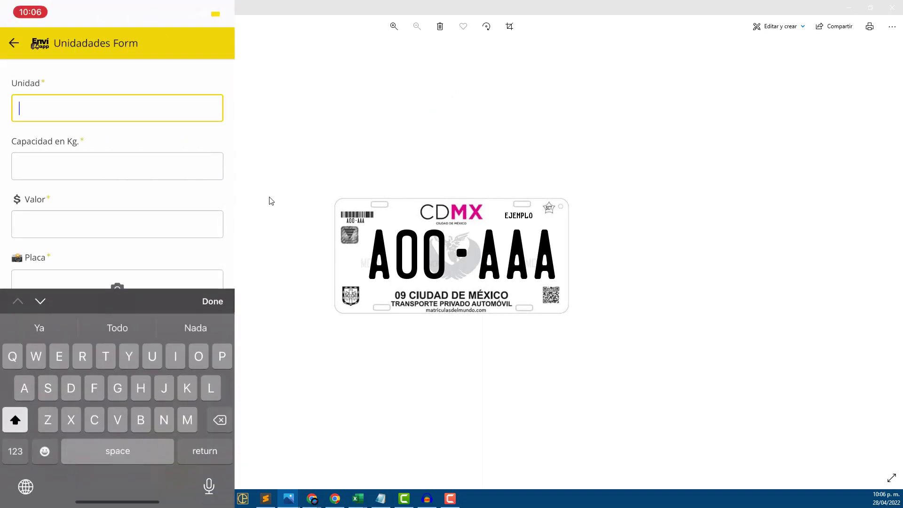
Step: On the phone form, enter unit N3 with capacity 16,000 and value 750,000
{"action": "type", "text": "N3"}
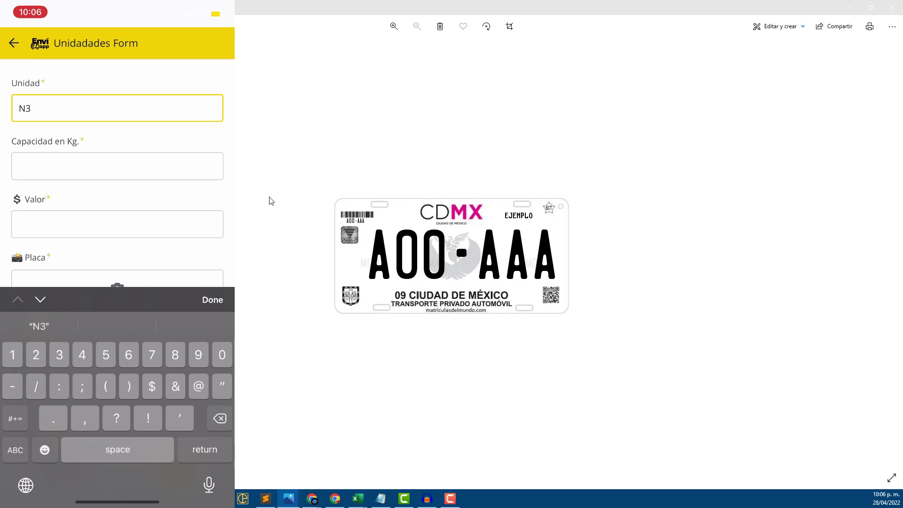
{"action": "key", "text": "Tab"}
{"action": "type", "text": "16,000"}
{"action": "key", "text": "Tab"}
{"action": "type", "text": "750,000"}
{"action": "scroll", "coordinate": [117, 188], "scroll_direction": "down", "scroll_amount": 2}
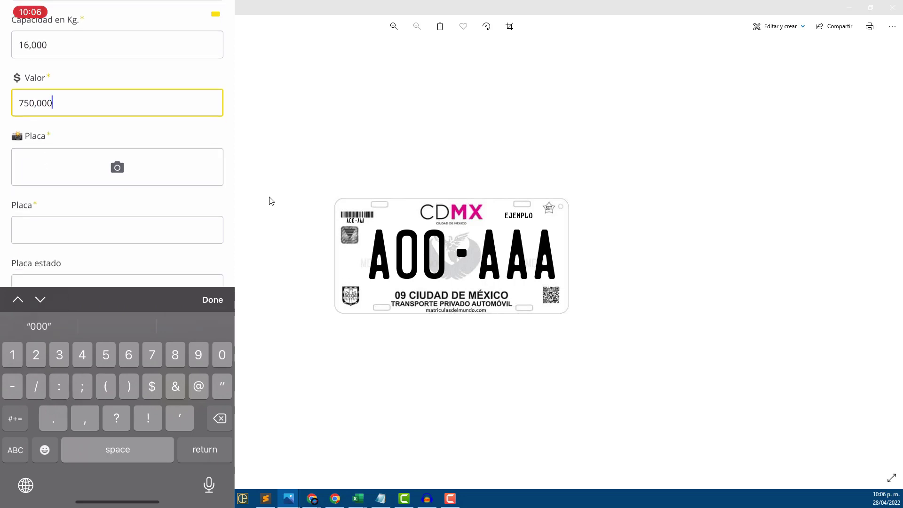
{"action": "left_click", "coordinate": [117, 167]}
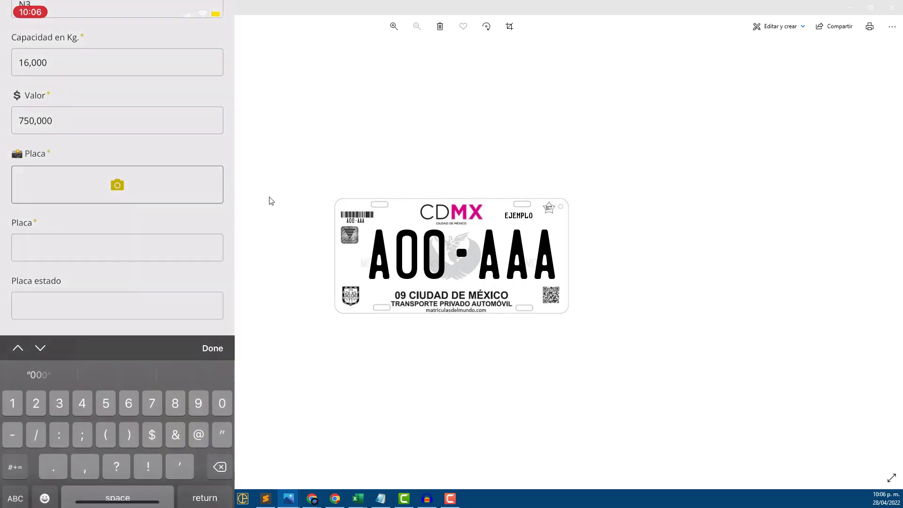
Step: Choose Take Photo to open the phone camera for the N3 plate
{"action": "left_click", "coordinate": [118, 404]}
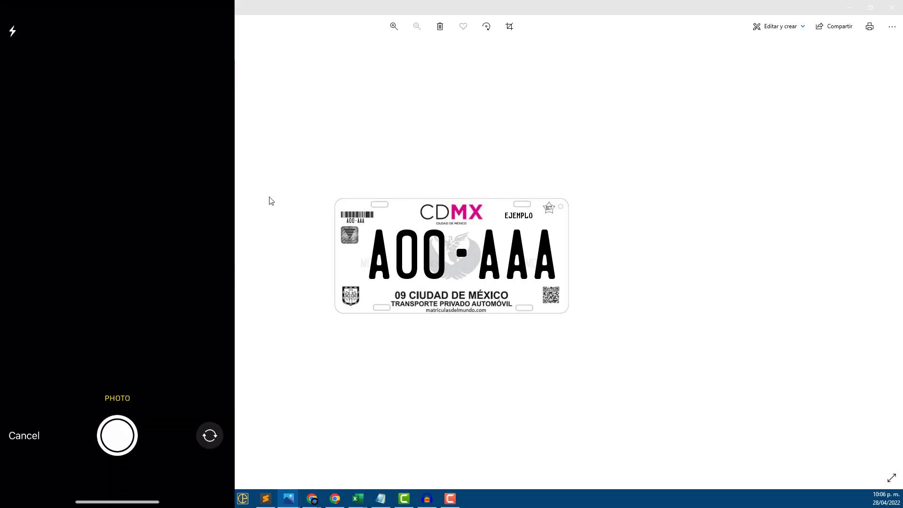